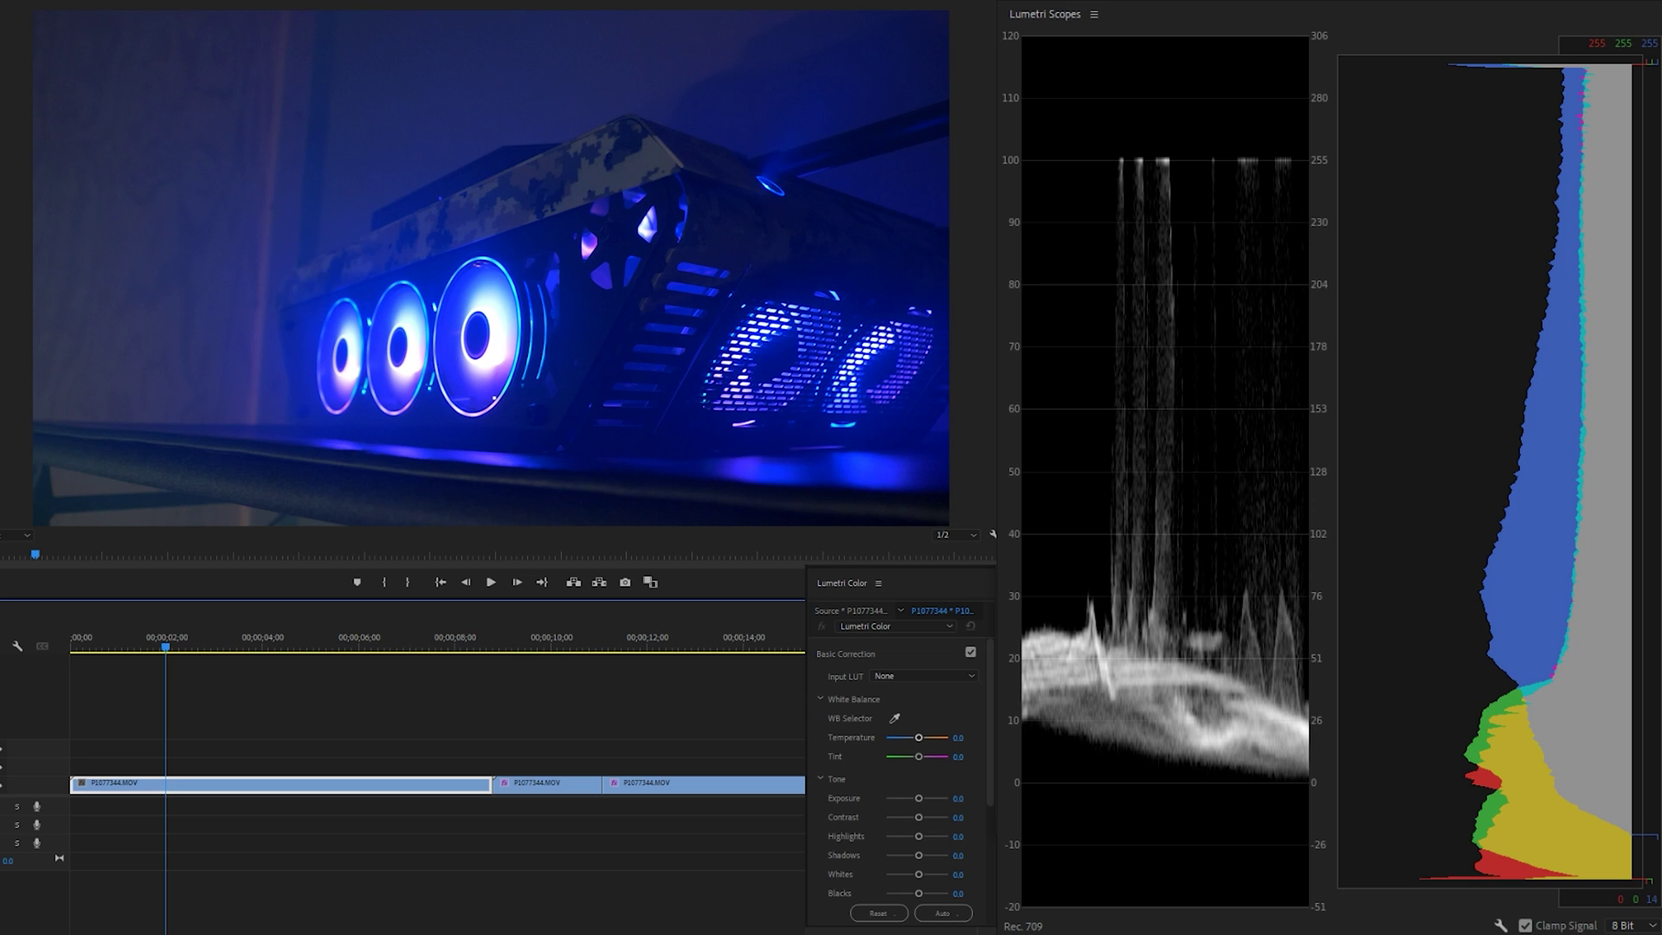
Step: Float the Lumetri Color panel and place the Lumetri Scopes window on the right beside the preview
mouse_move(842, 583)
mouse_down()
mouse_move(576, 331)
mouse_move(557, 185)
mouse_move(699, 374)
mouse_move(710, 446)
mouse_move(842, 583)
mouse_up()
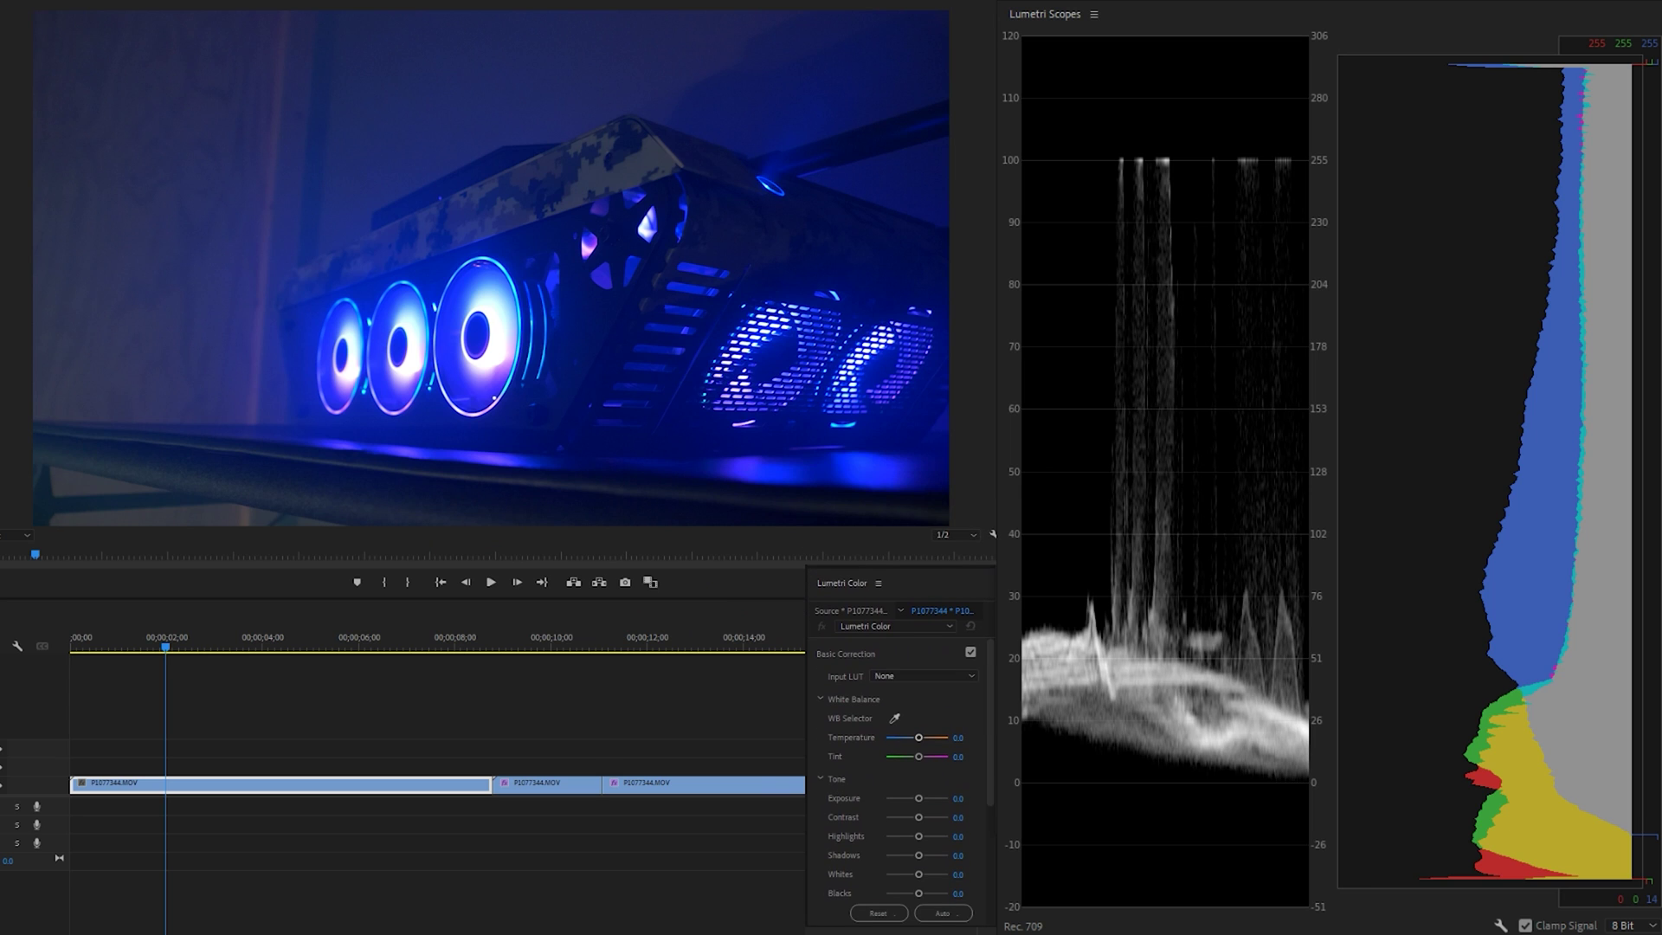
mouse_move(1045, 14)
mouse_down()
mouse_move(580, 4)
mouse_move(814, 4)
mouse_move(1148, 44)
mouse_move(1046, 44)
mouse_up()
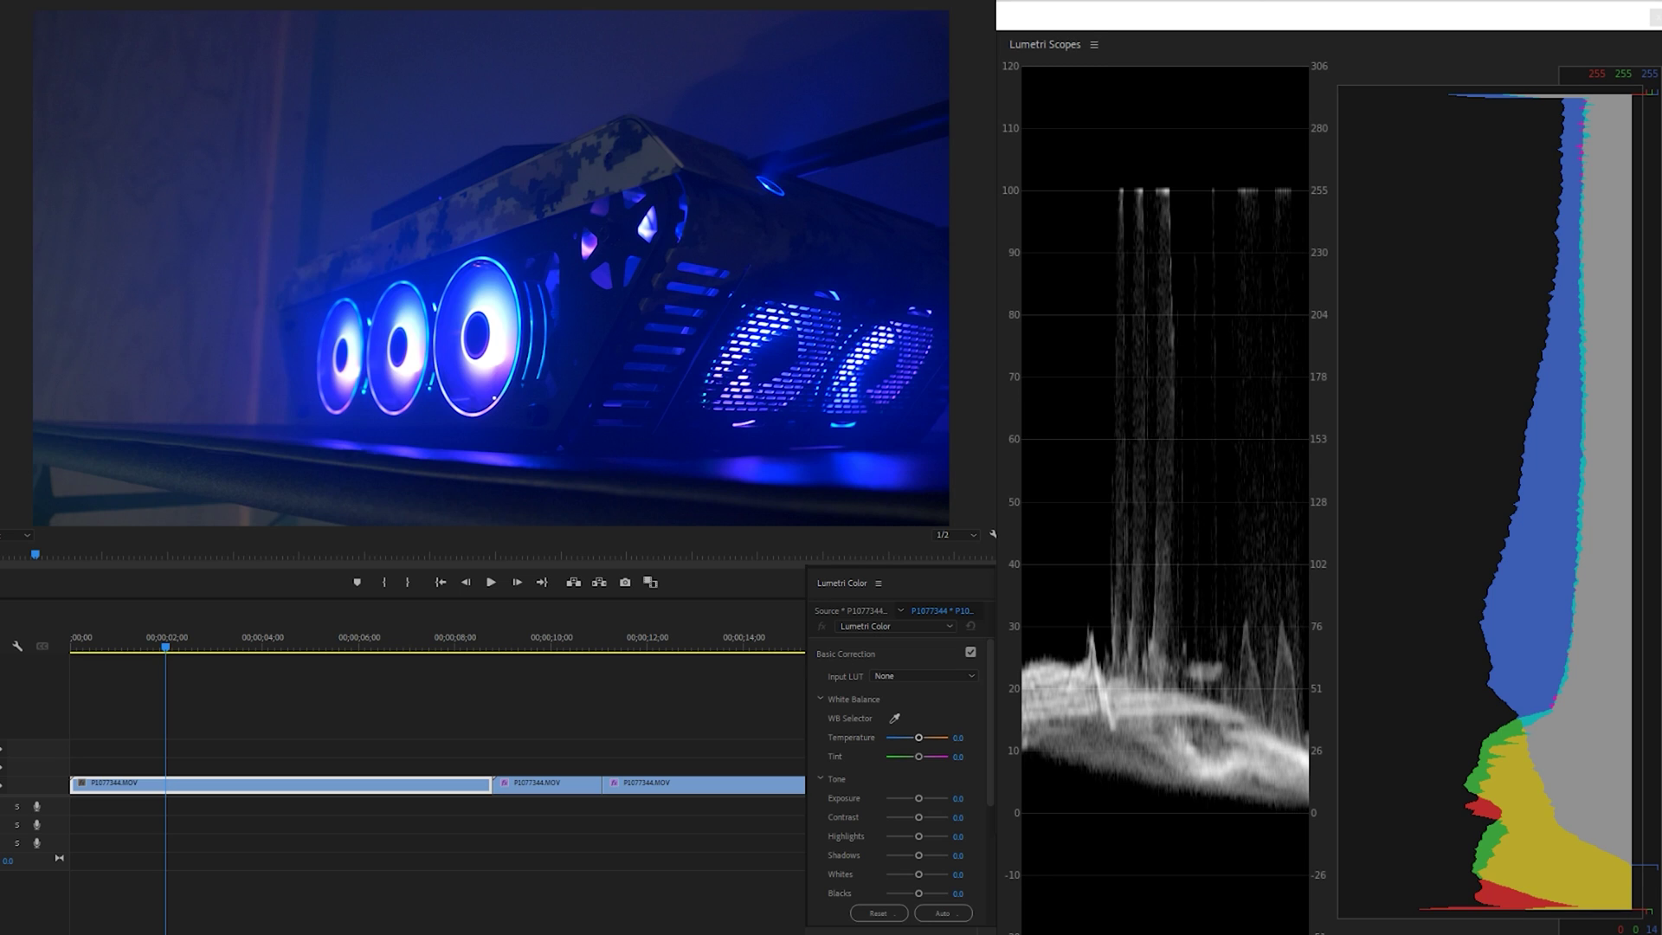
drag(1046, 44, 1046, 14)
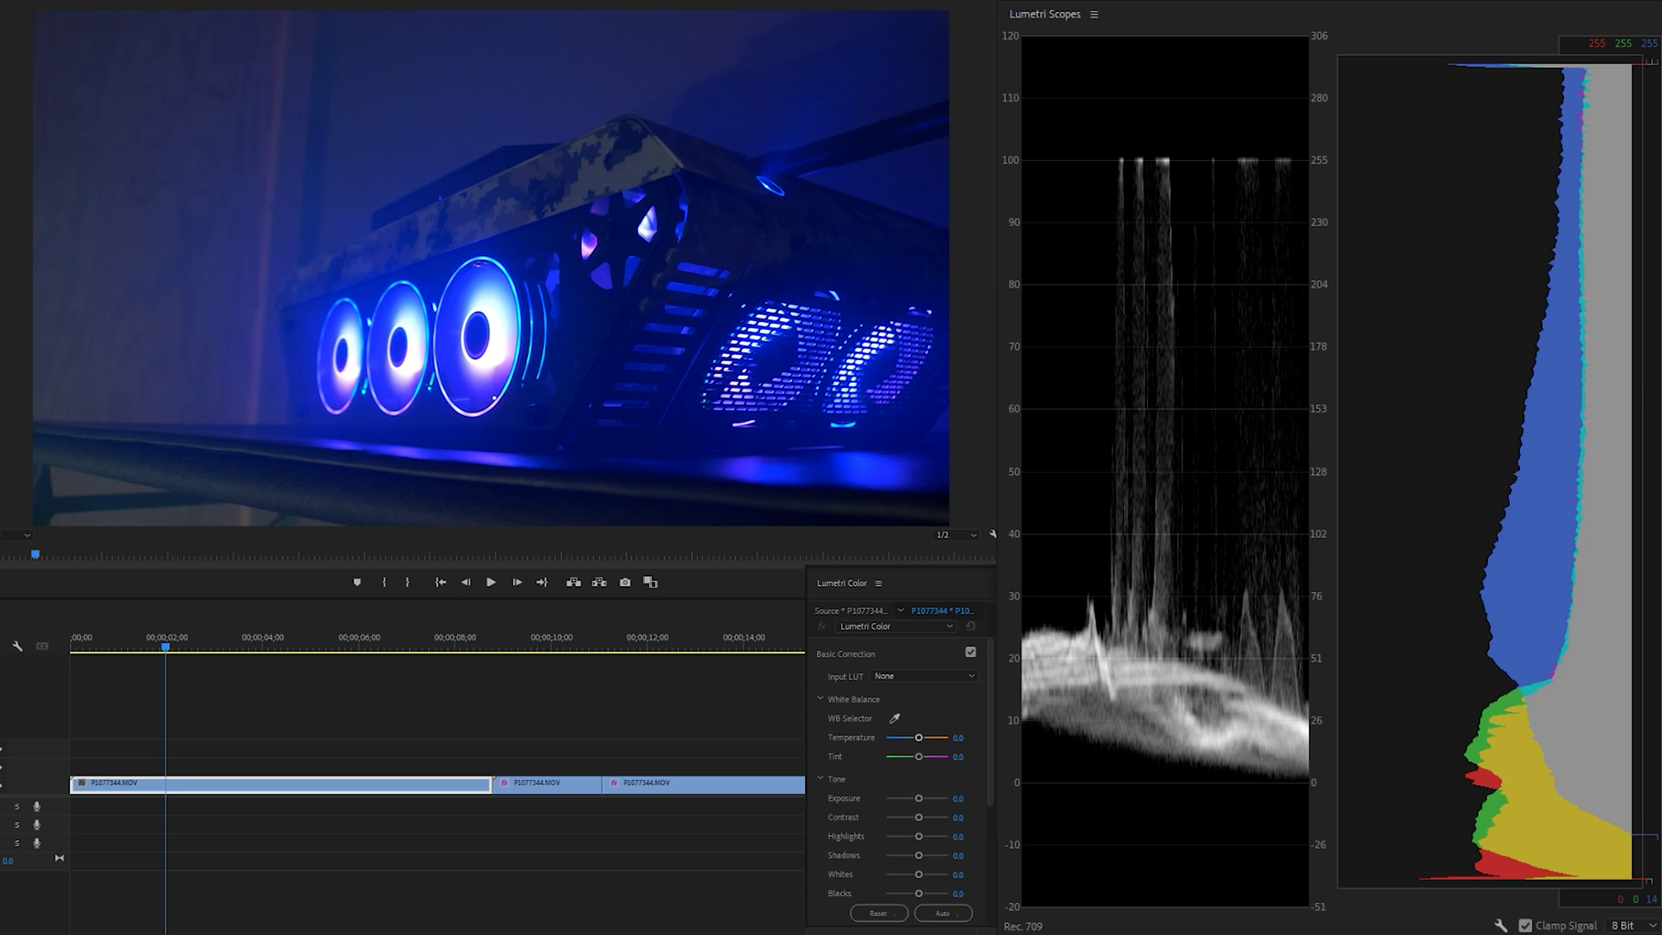
right_click(1172, 208)
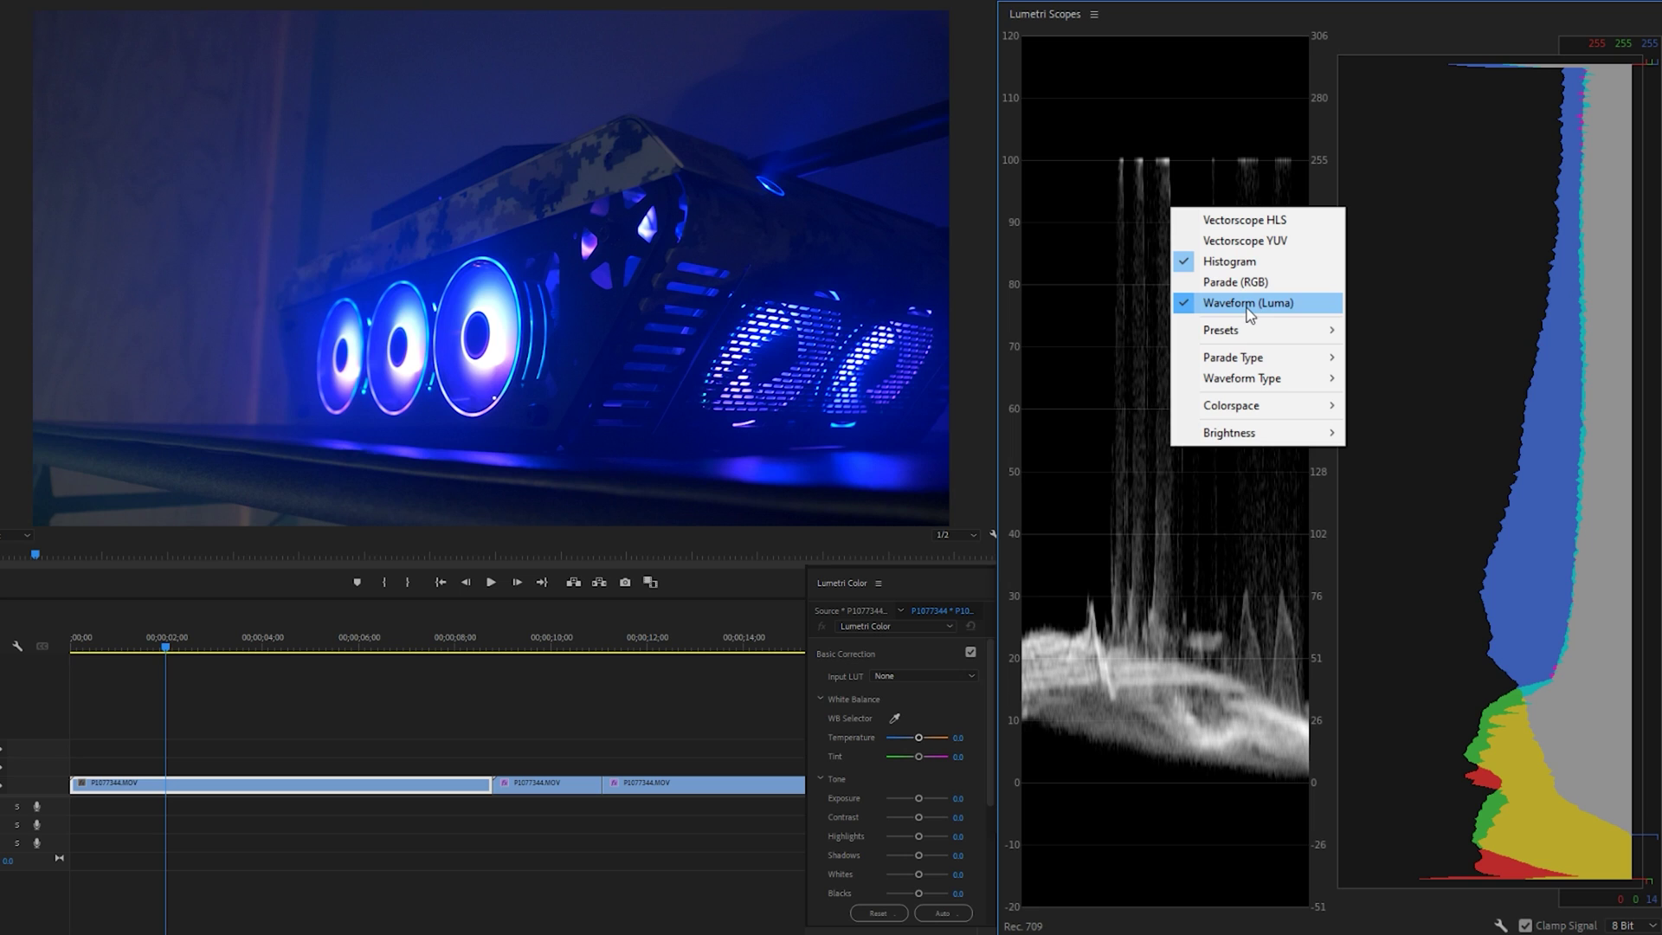
right_click(1077, 571)
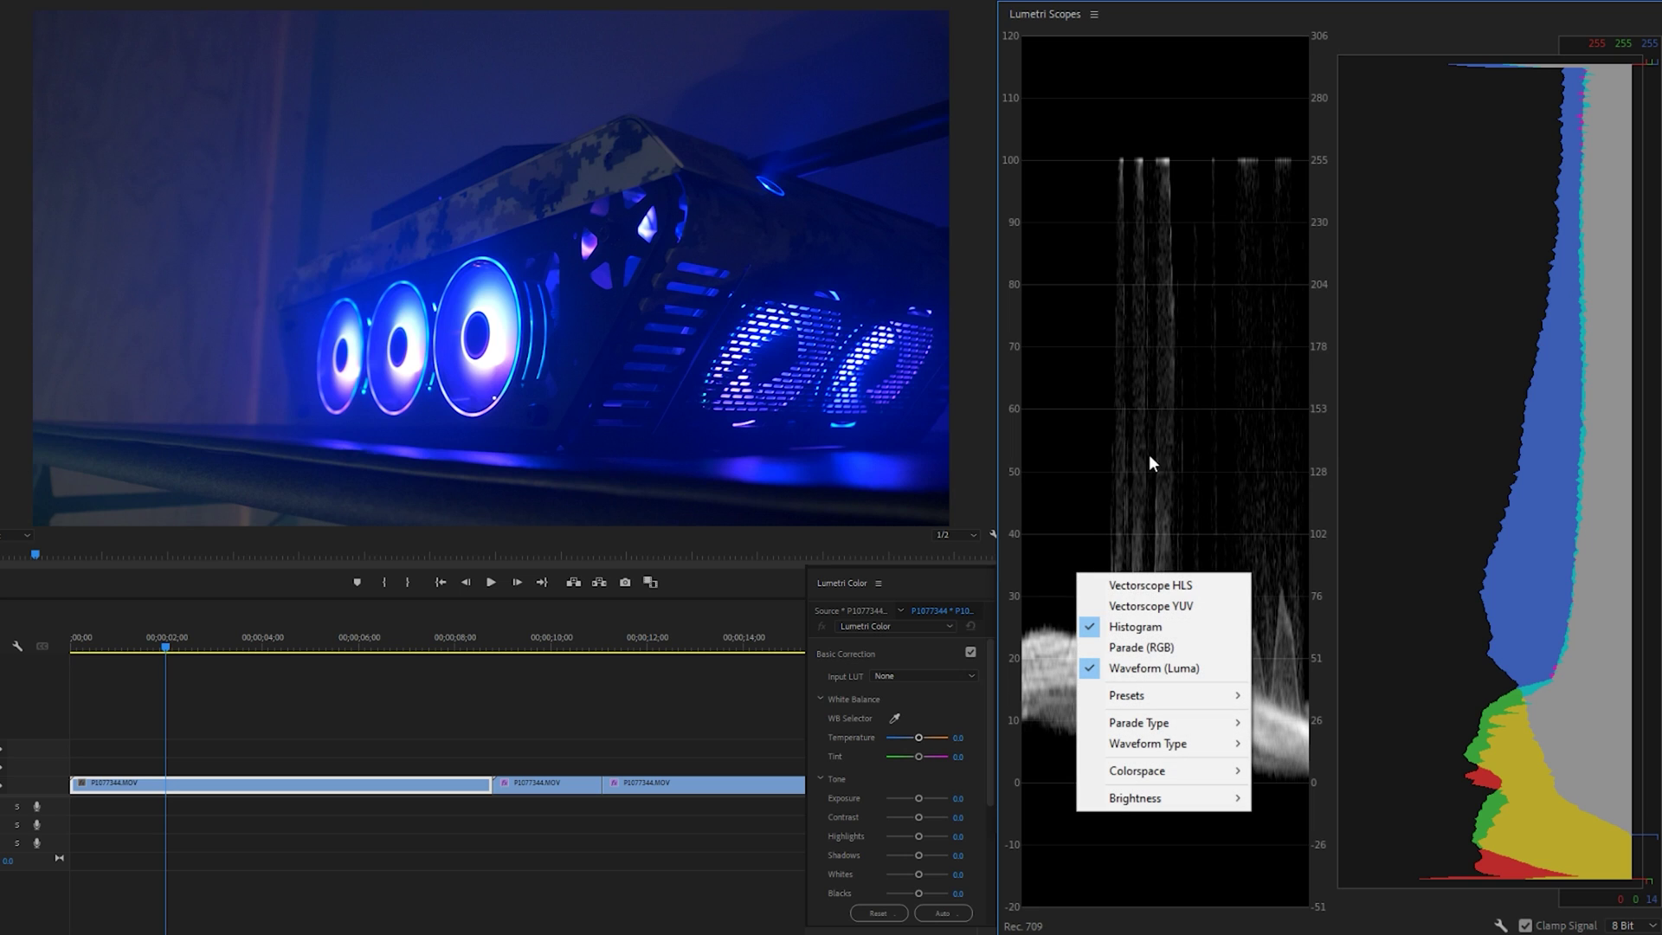
click(1248, 277)
right_click(1218, 394)
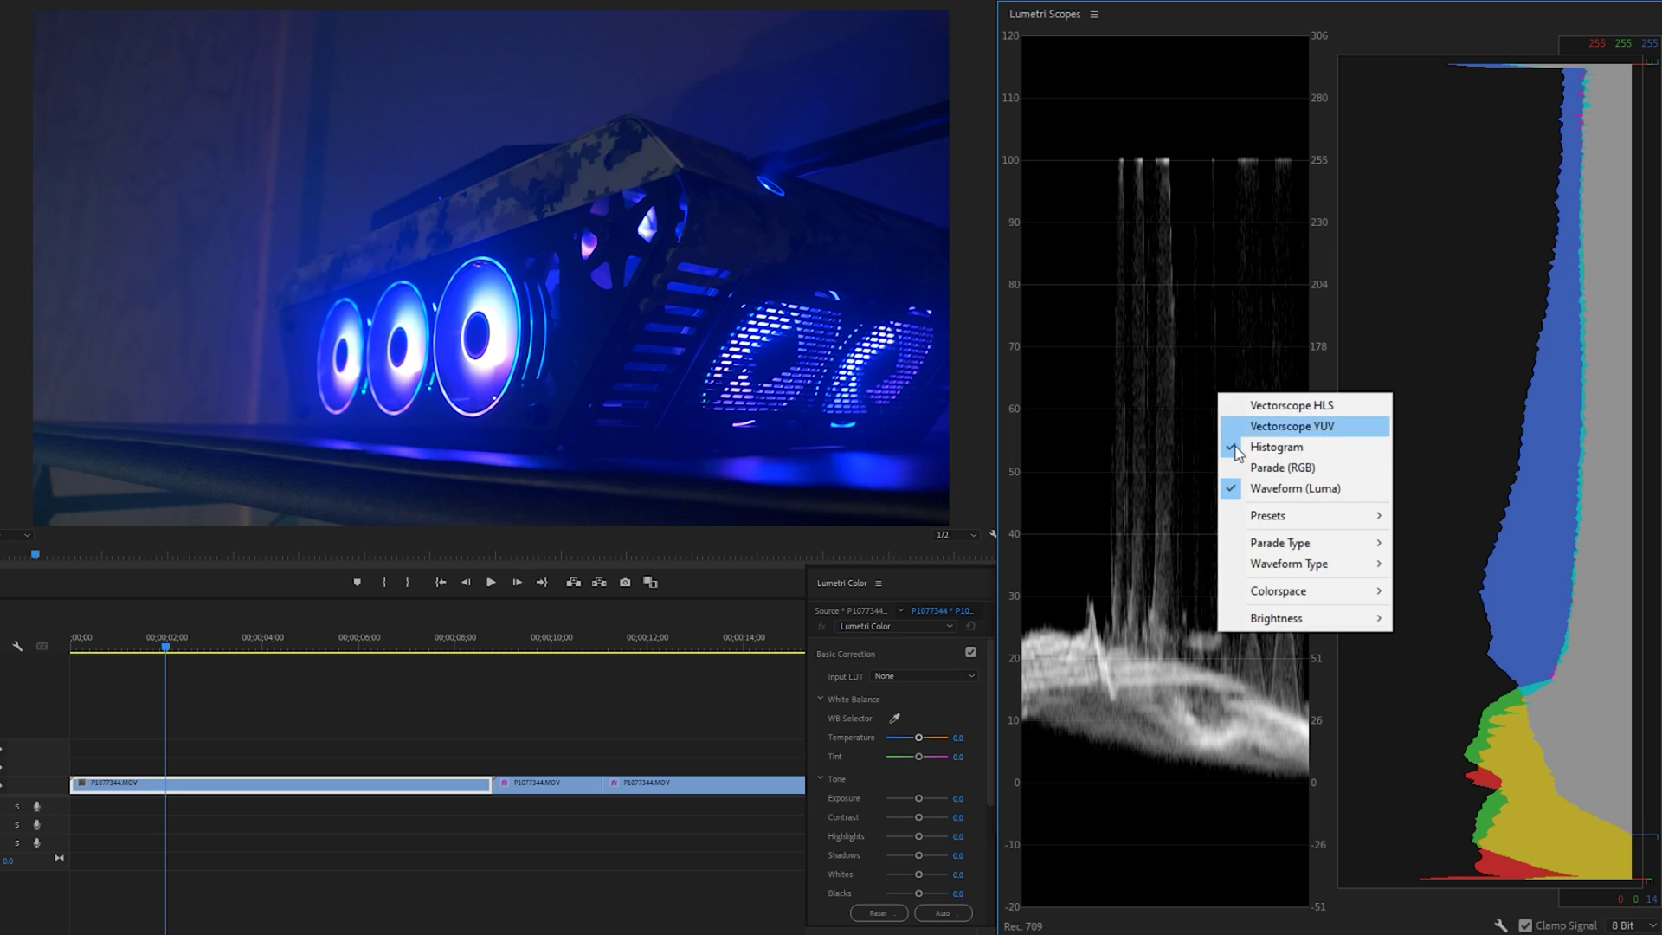
mouse_move(1271, 565)
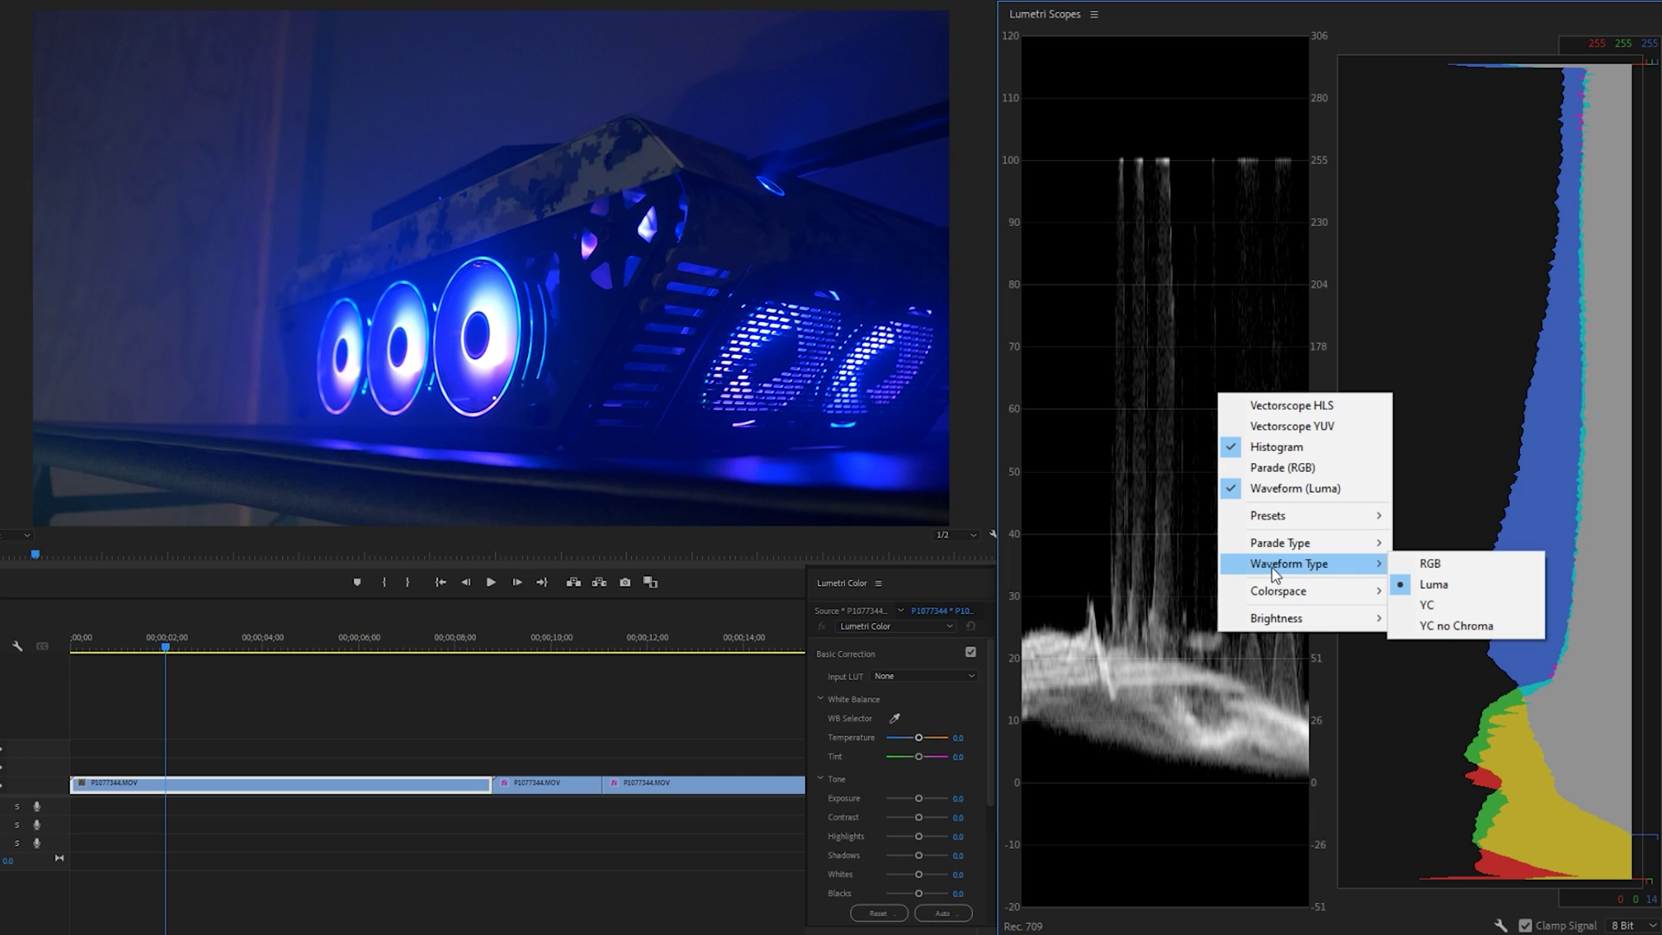
click(1437, 563)
right_click(1219, 423)
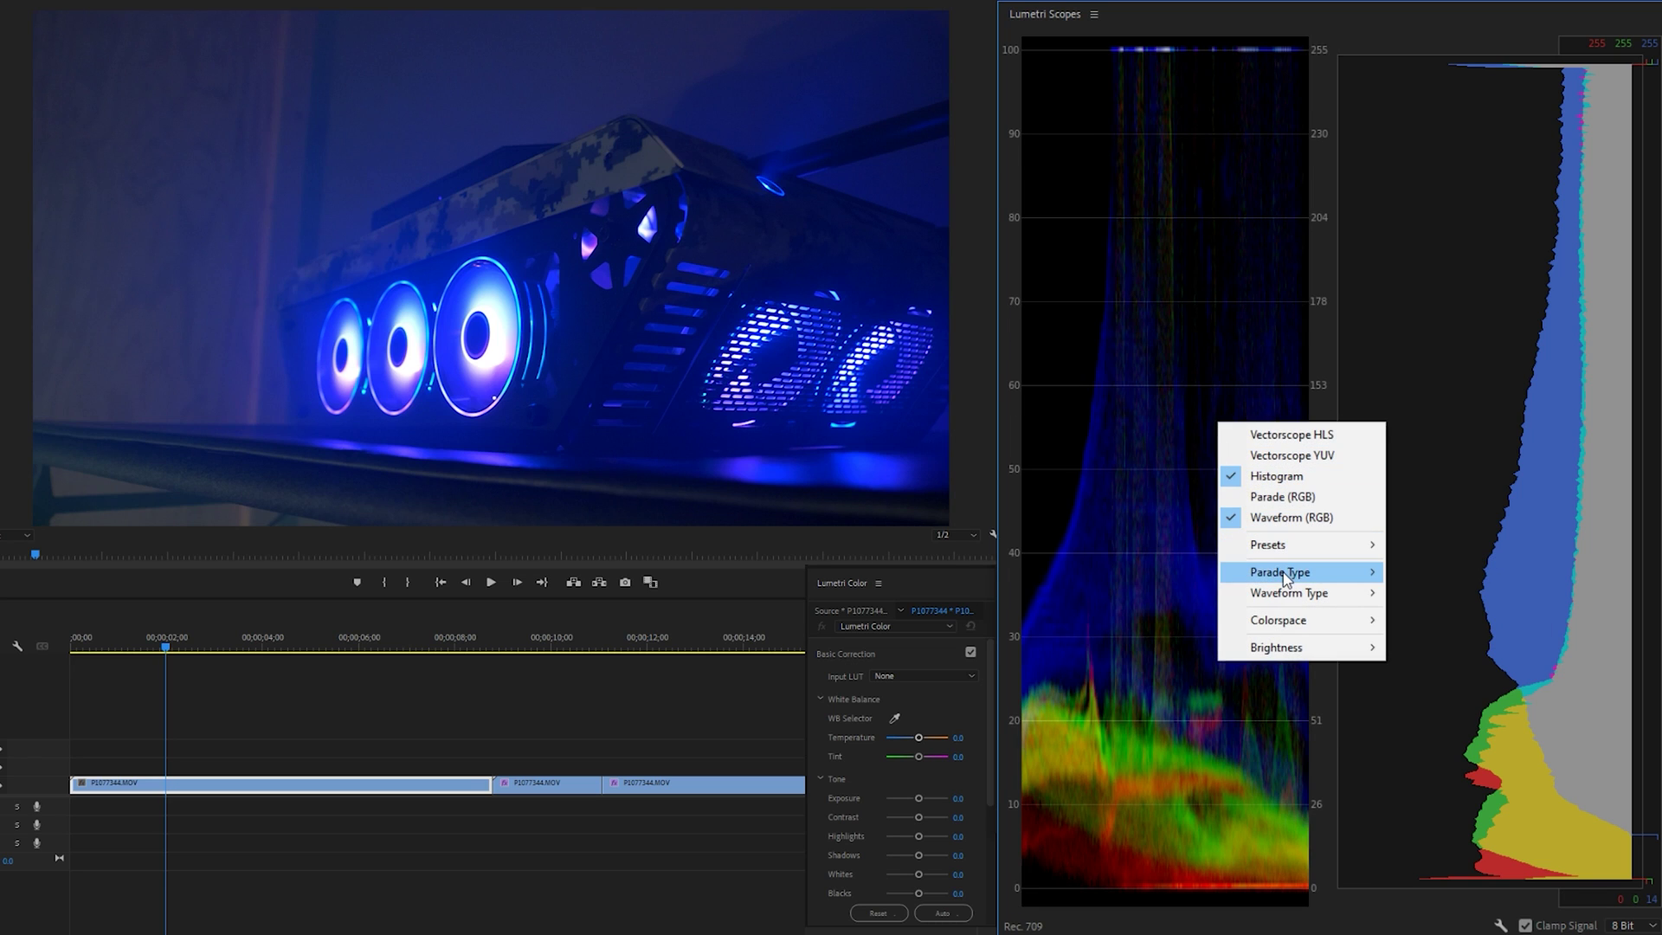
mouse_move(1285, 578)
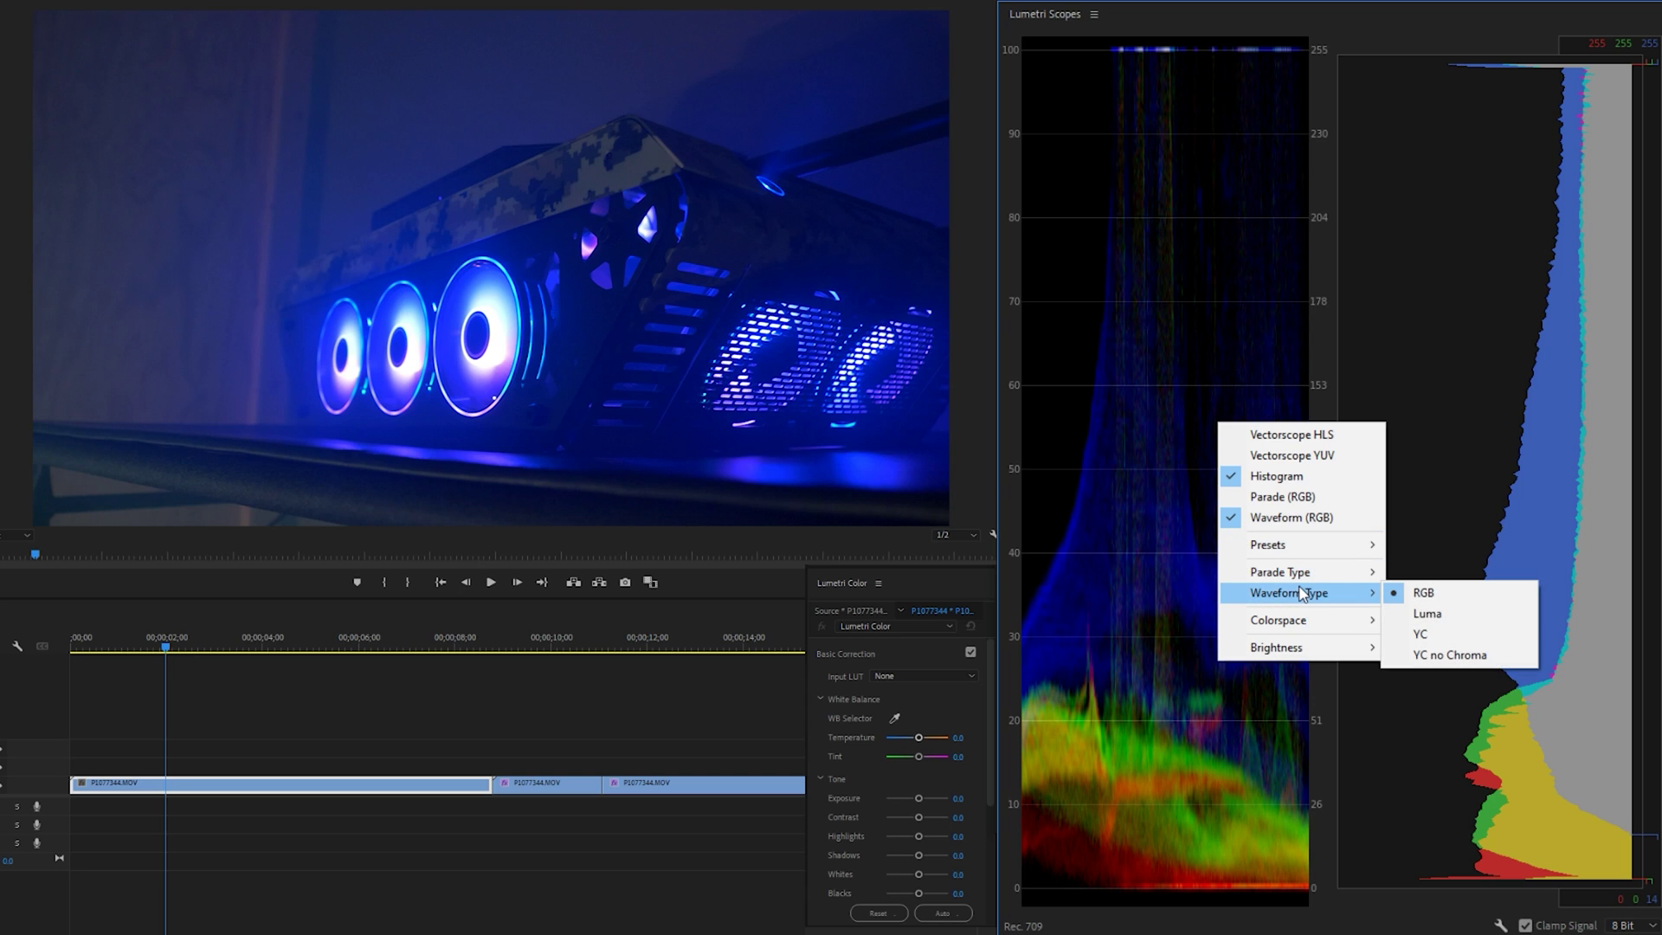
click(1389, 614)
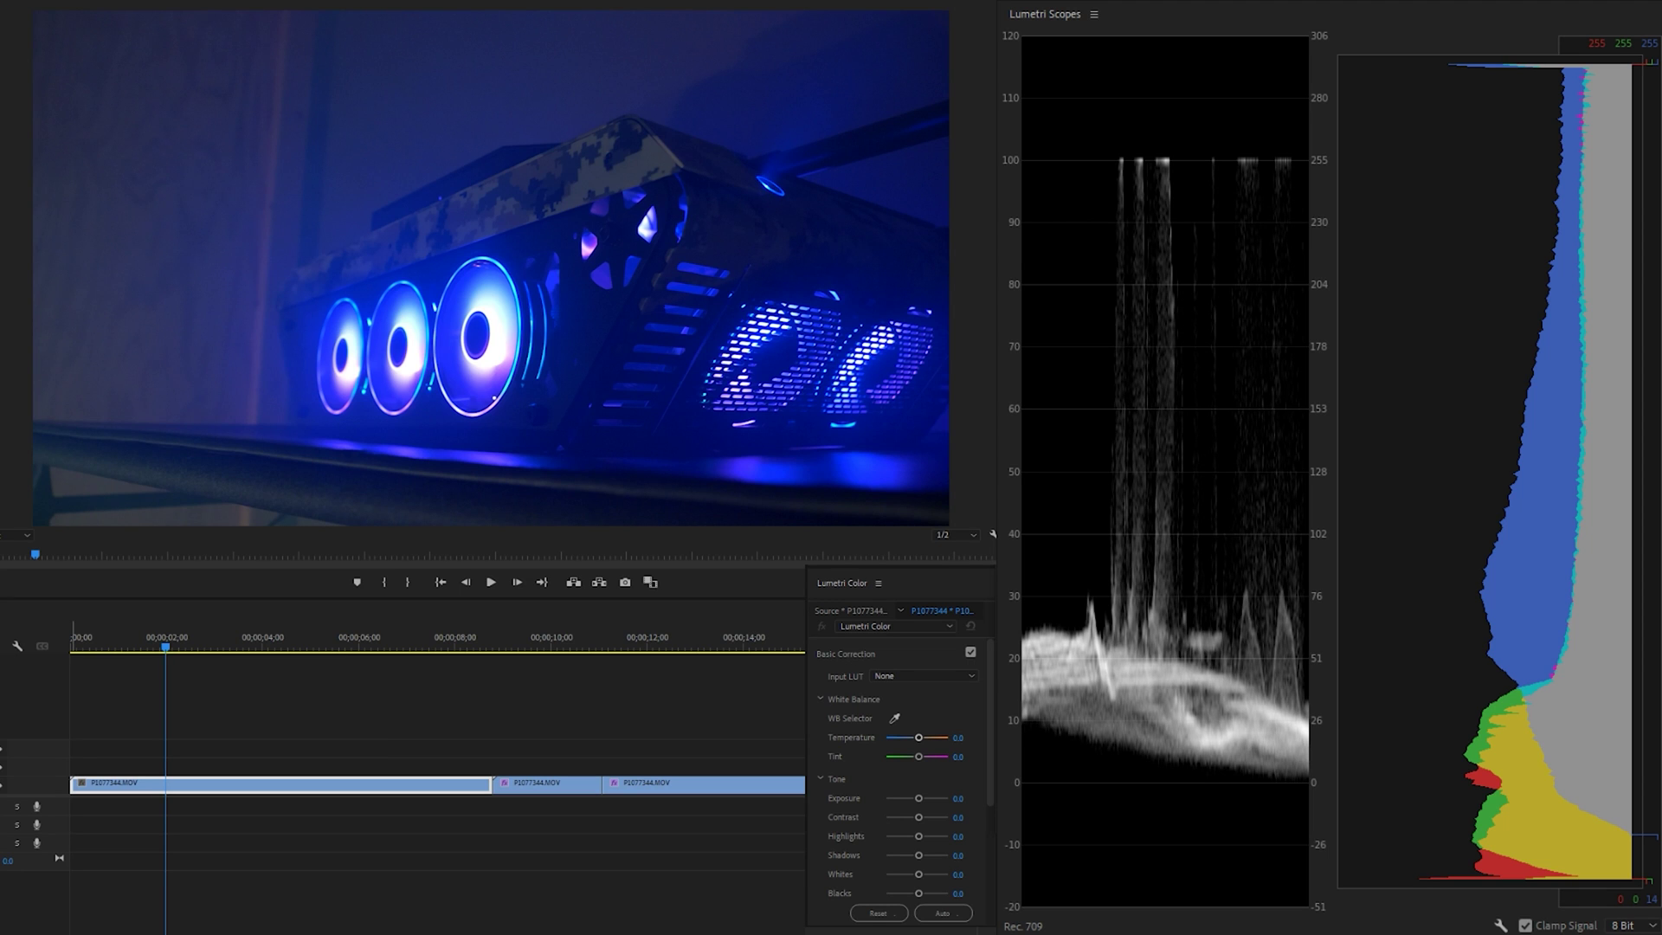
right_click(1417, 315)
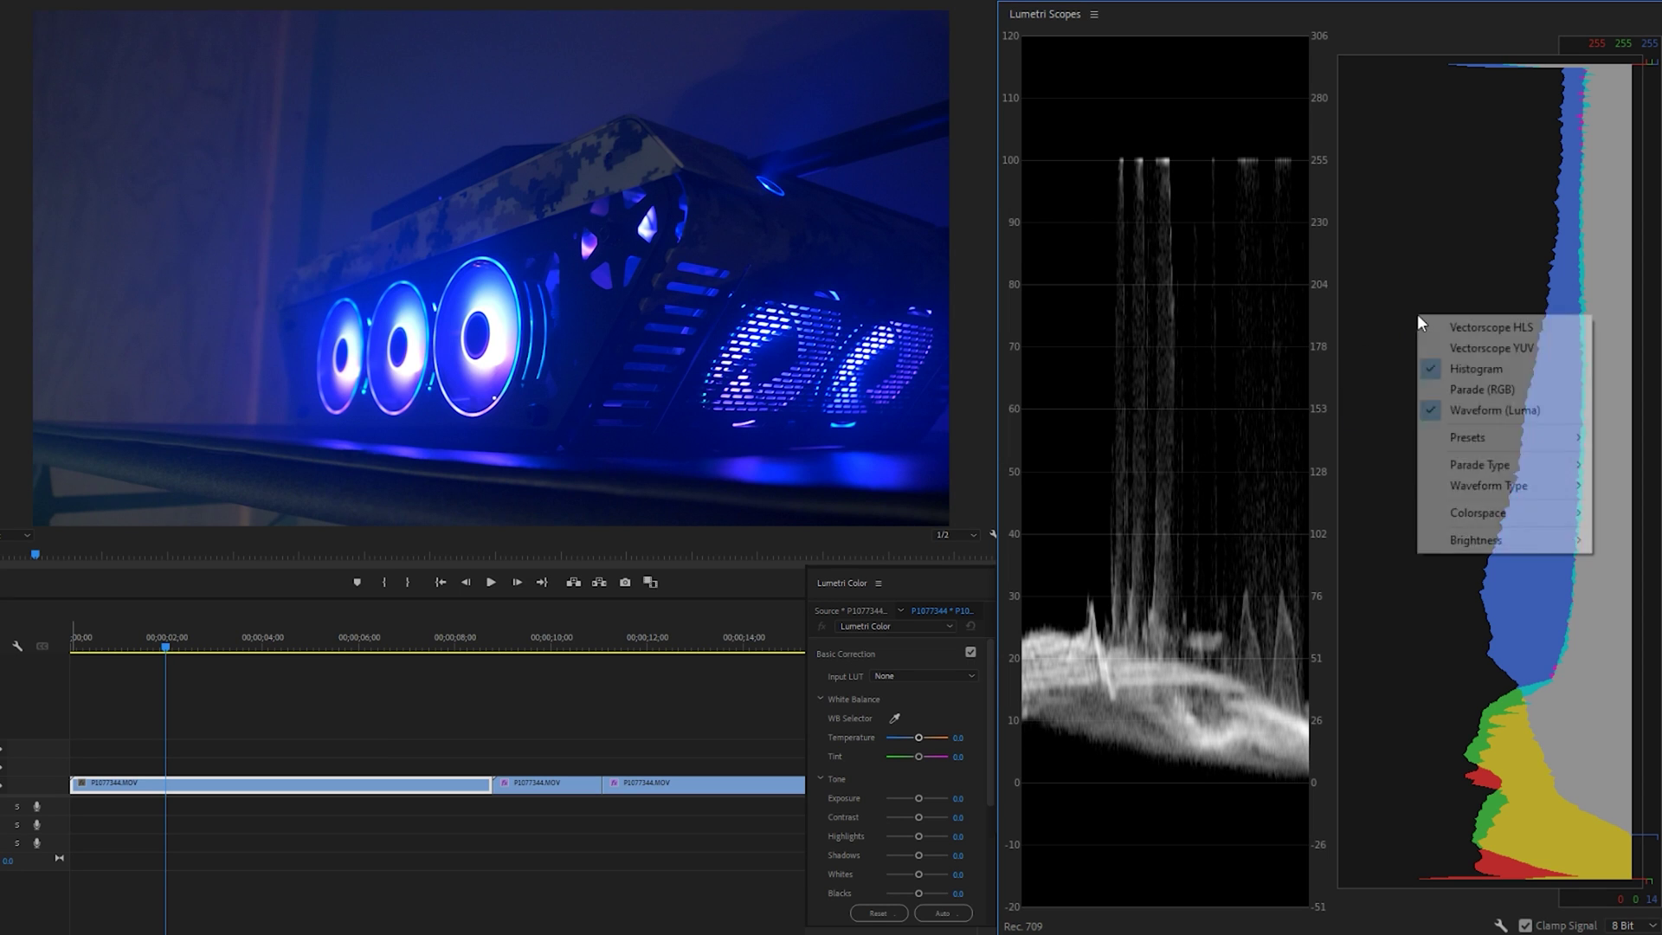
click(1475, 370)
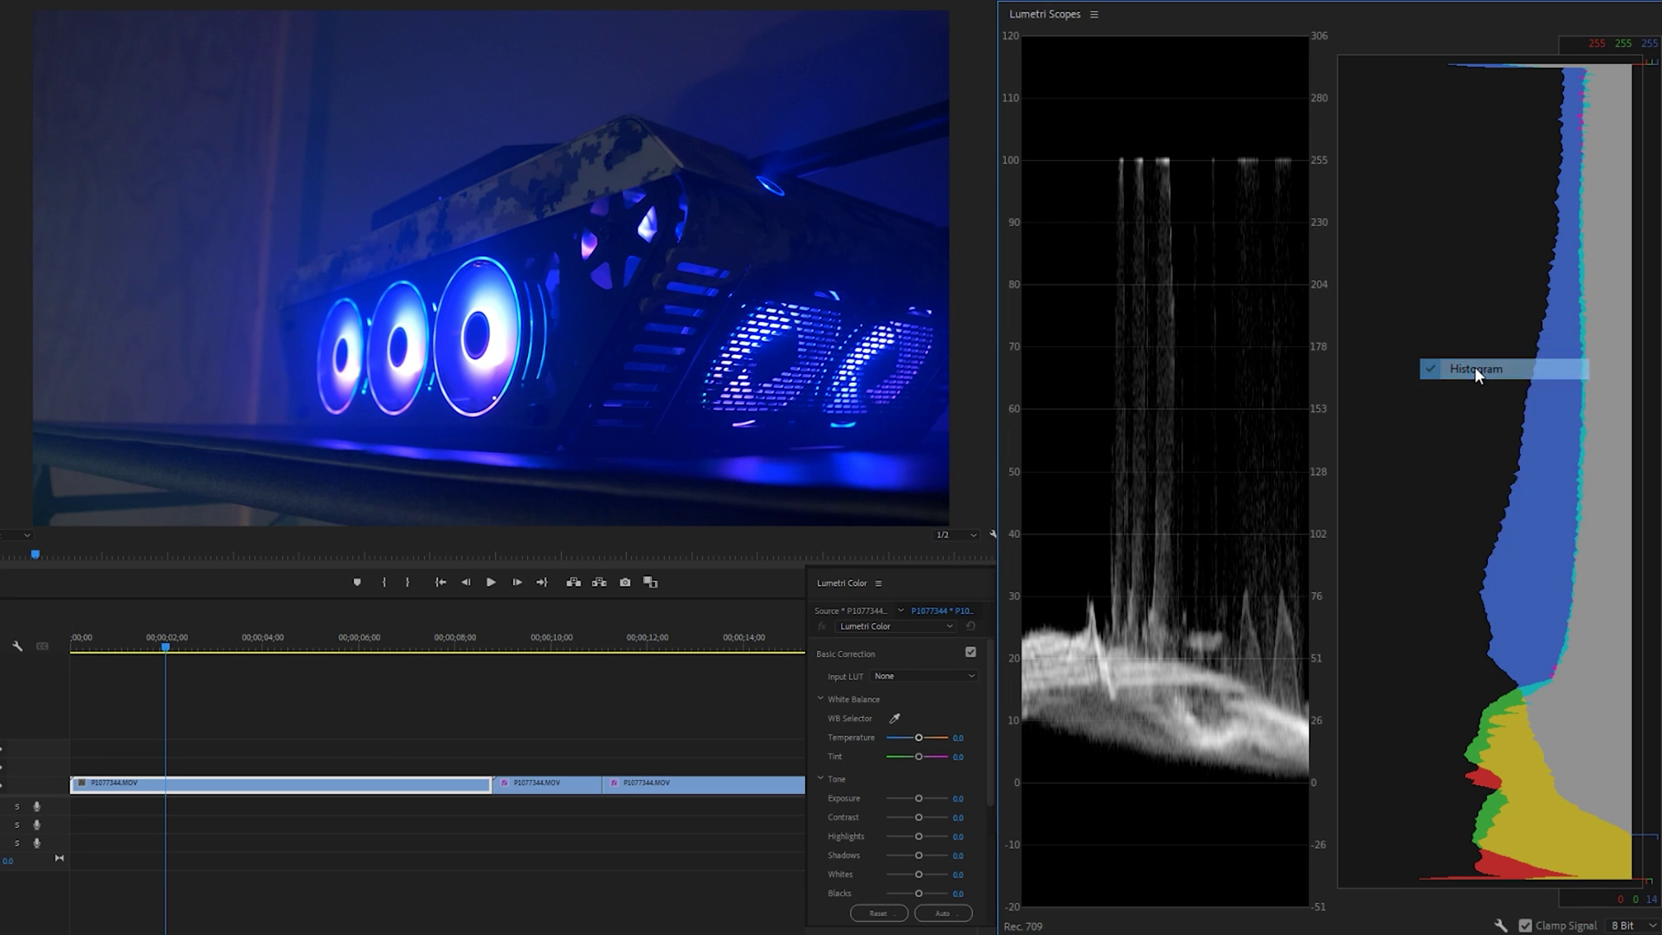
right_click(1448, 318)
click(1476, 369)
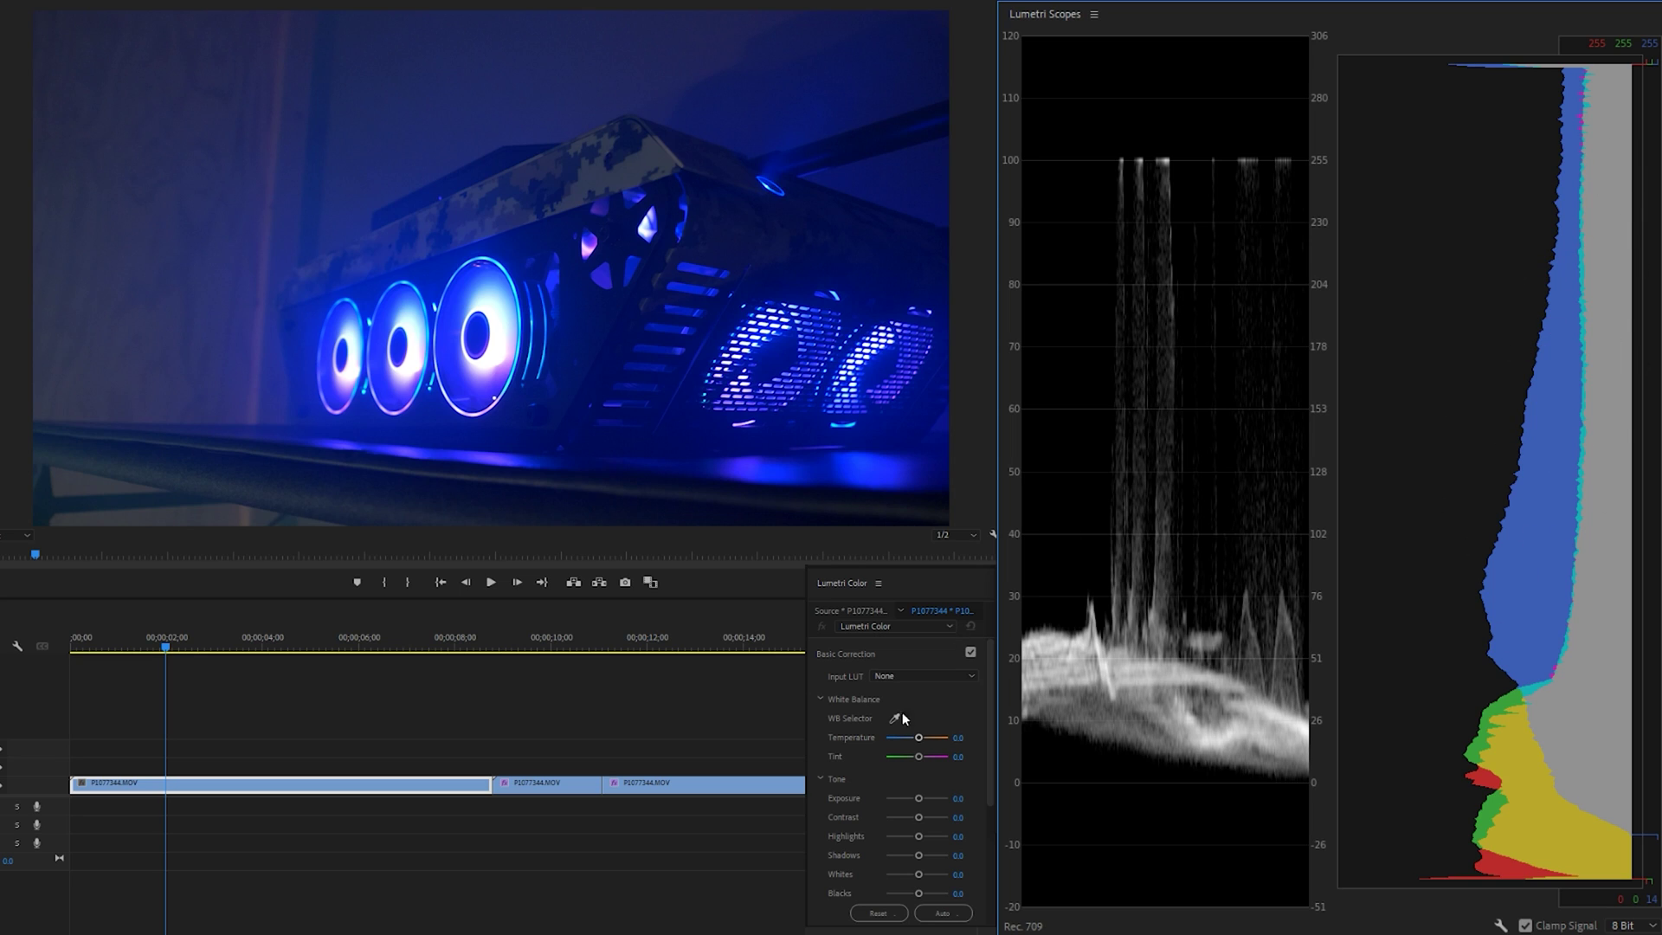
drag(921, 737, 952, 738)
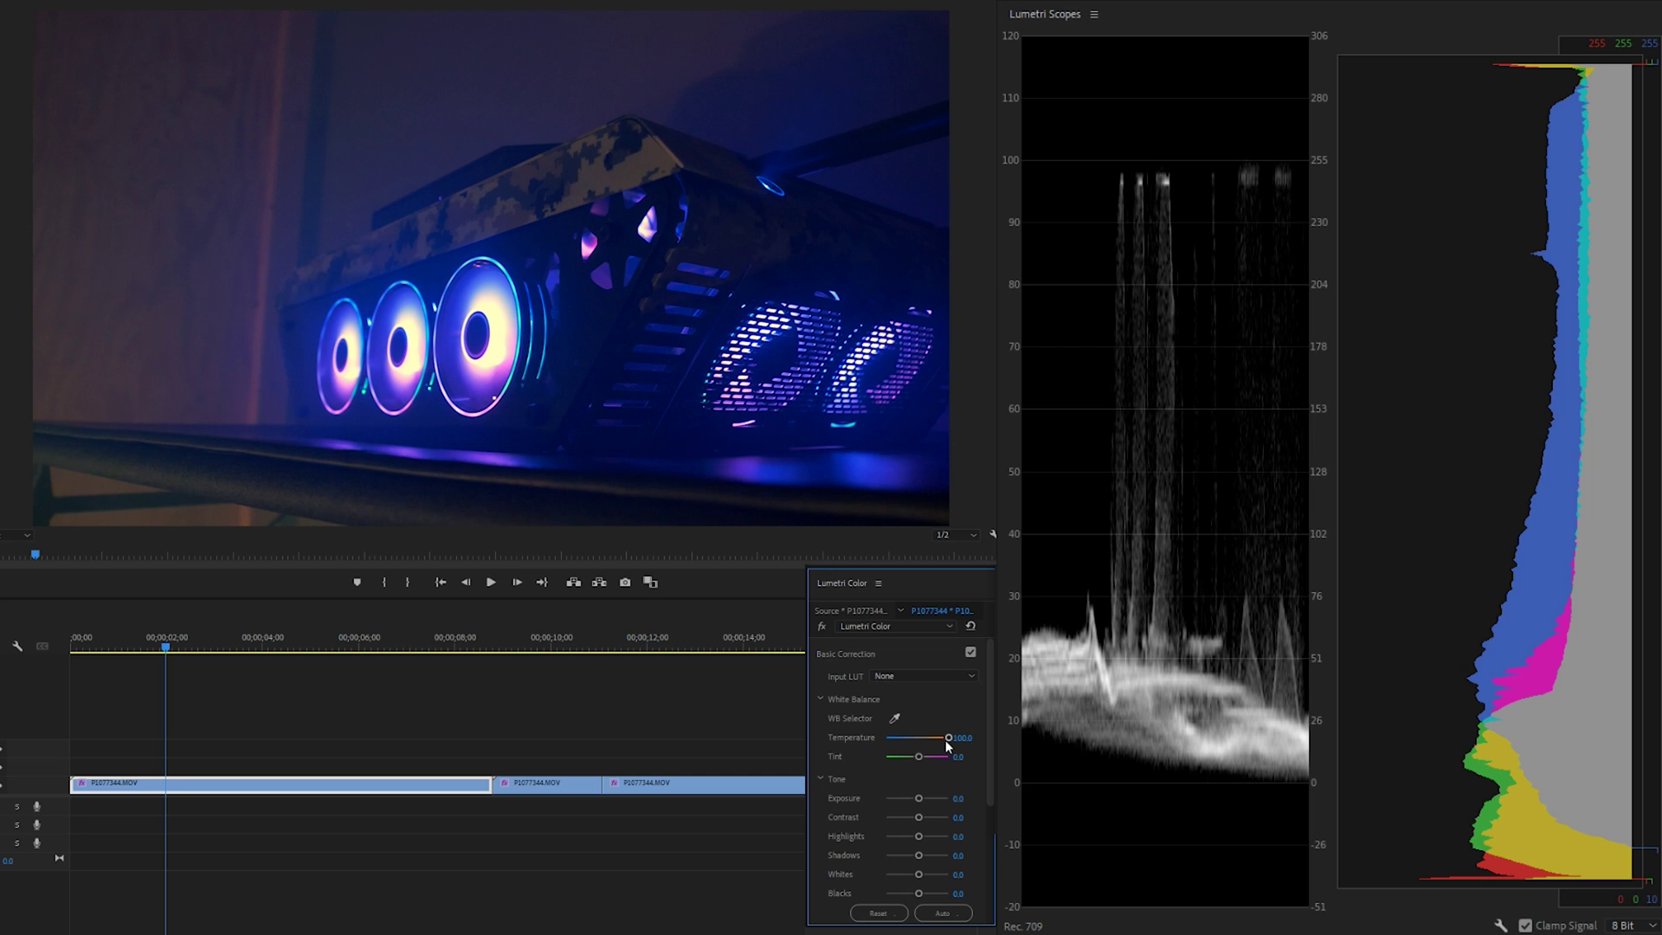
double_click(949, 737)
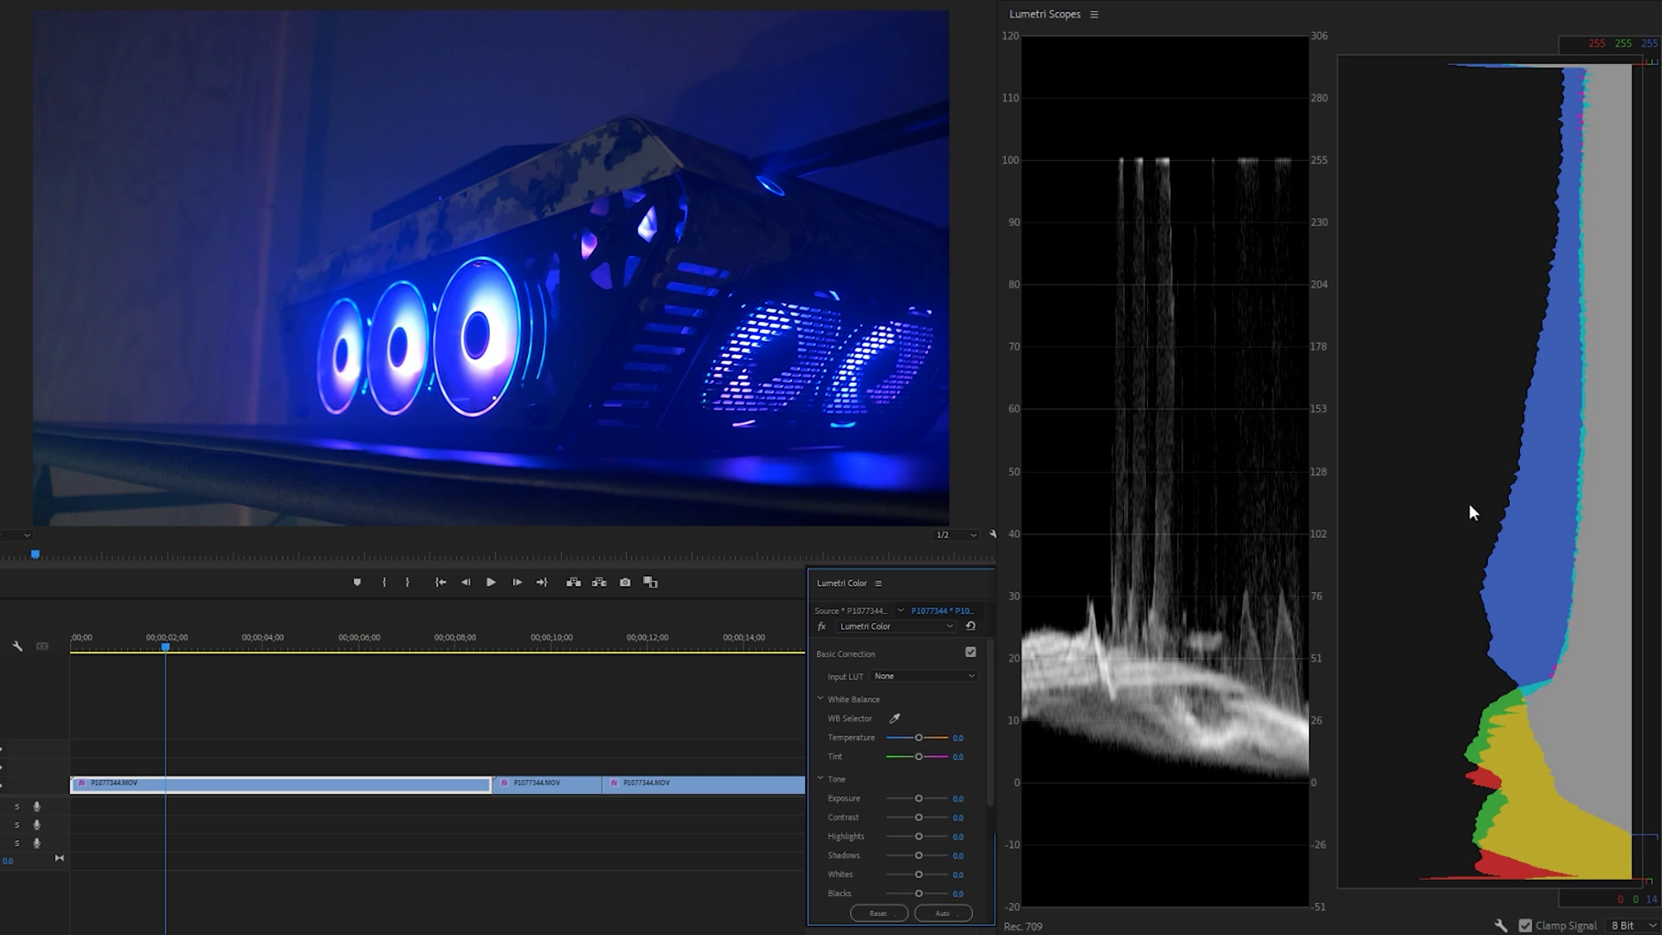
right_click(1079, 452)
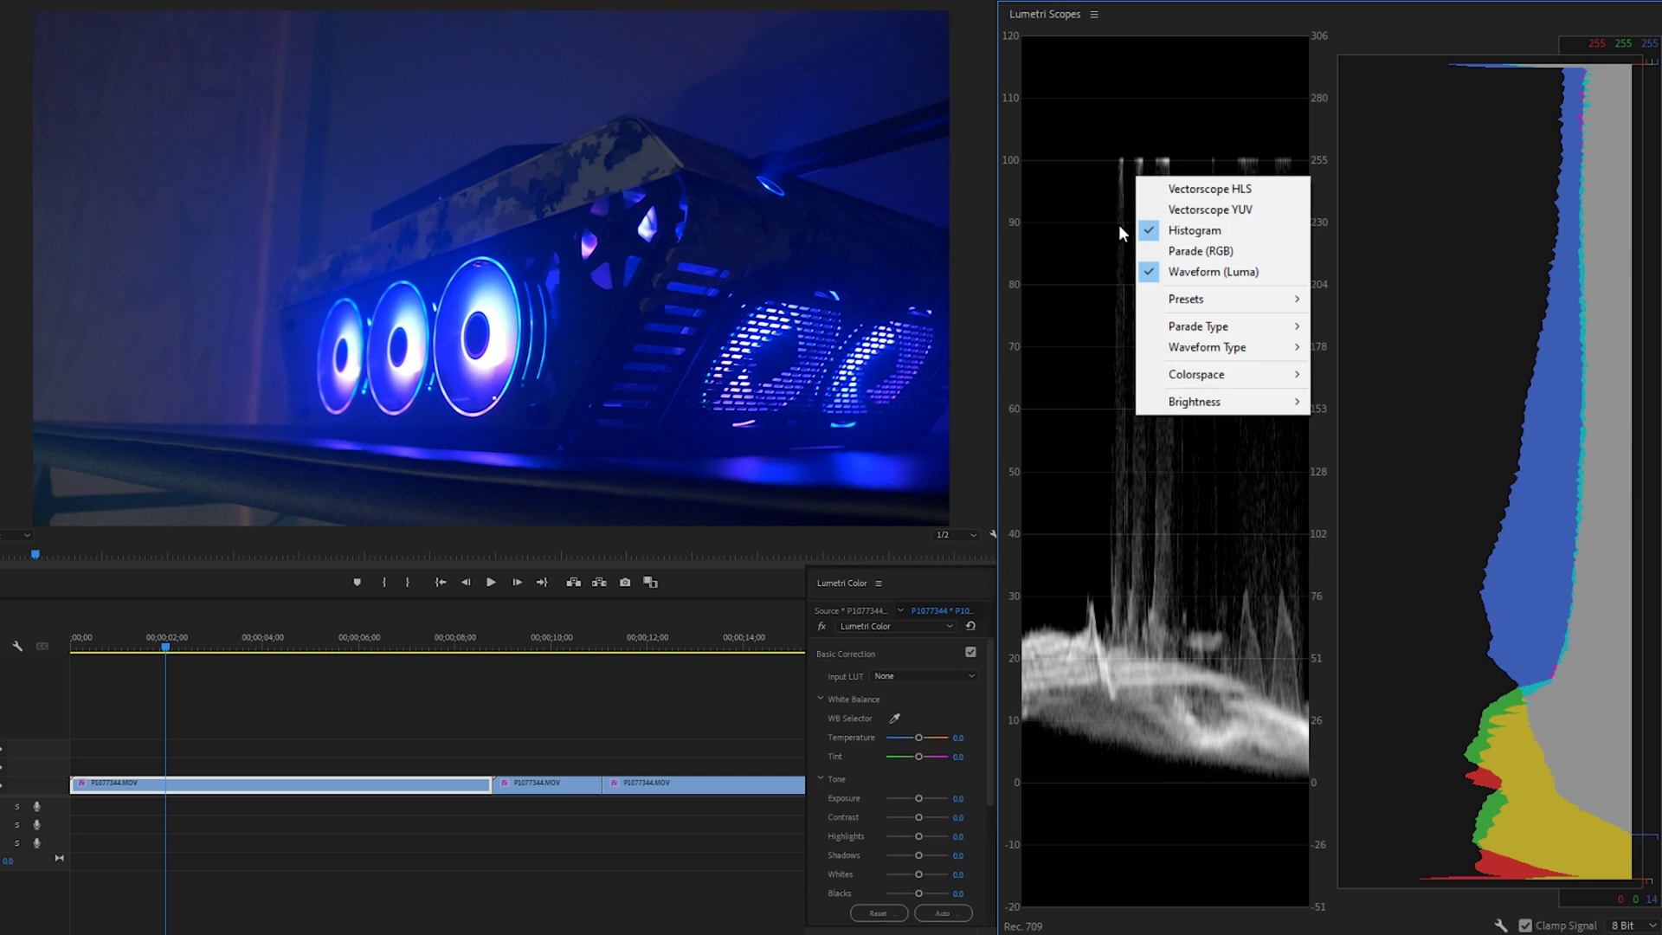
click(1198, 277)
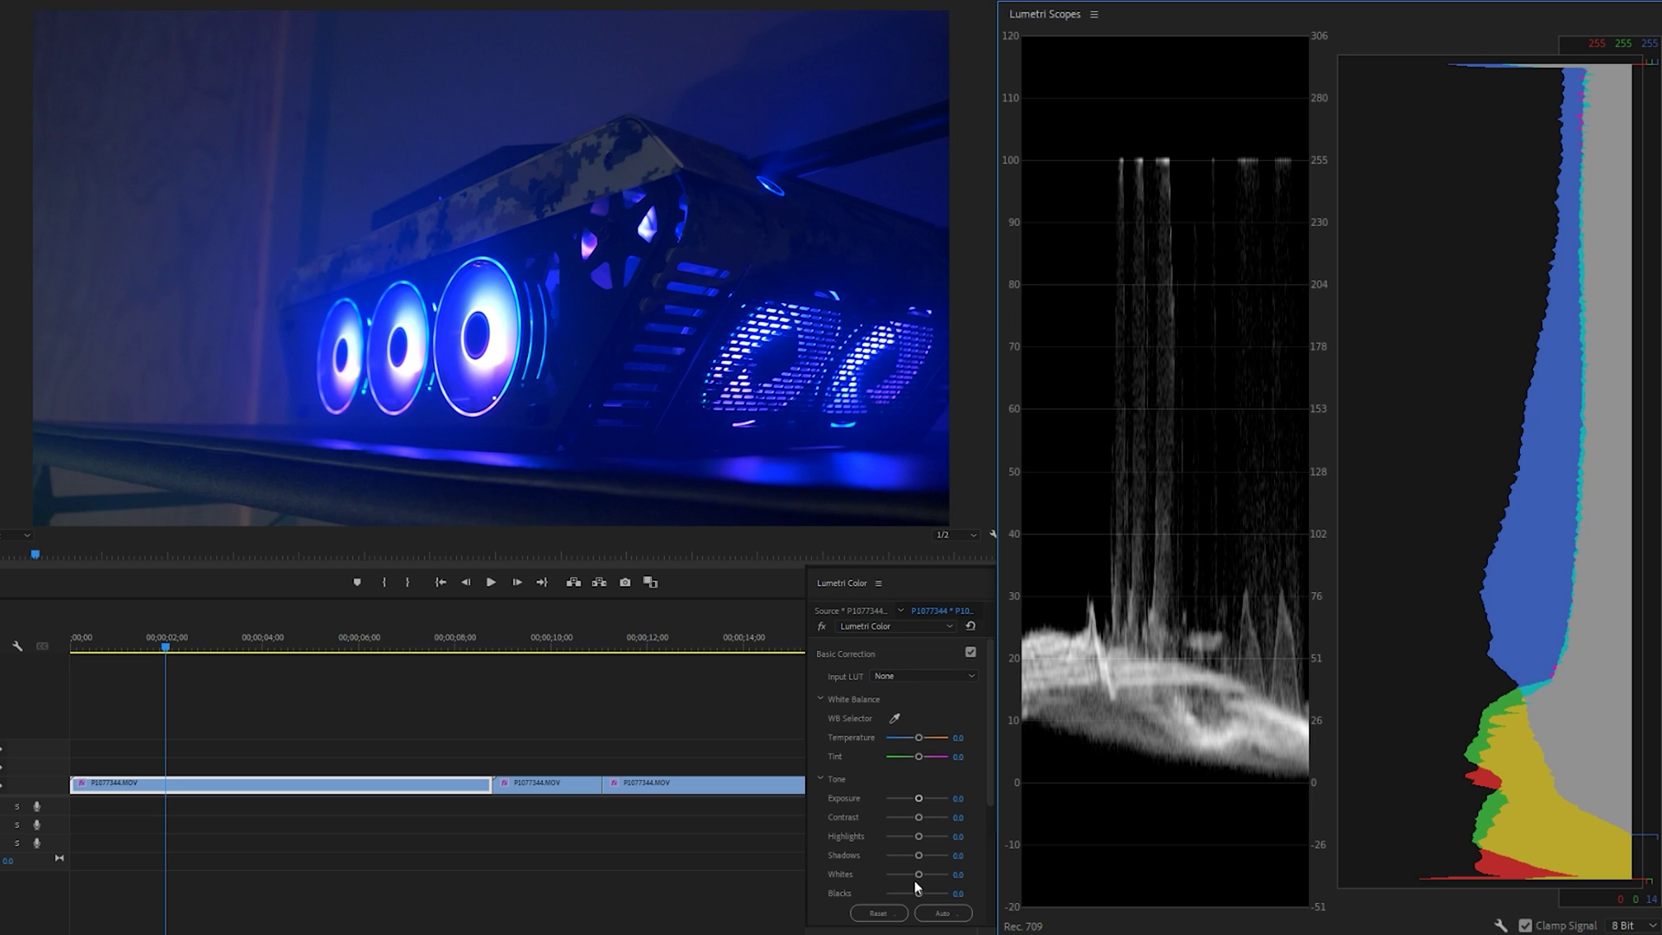
drag(919, 875, 908, 876)
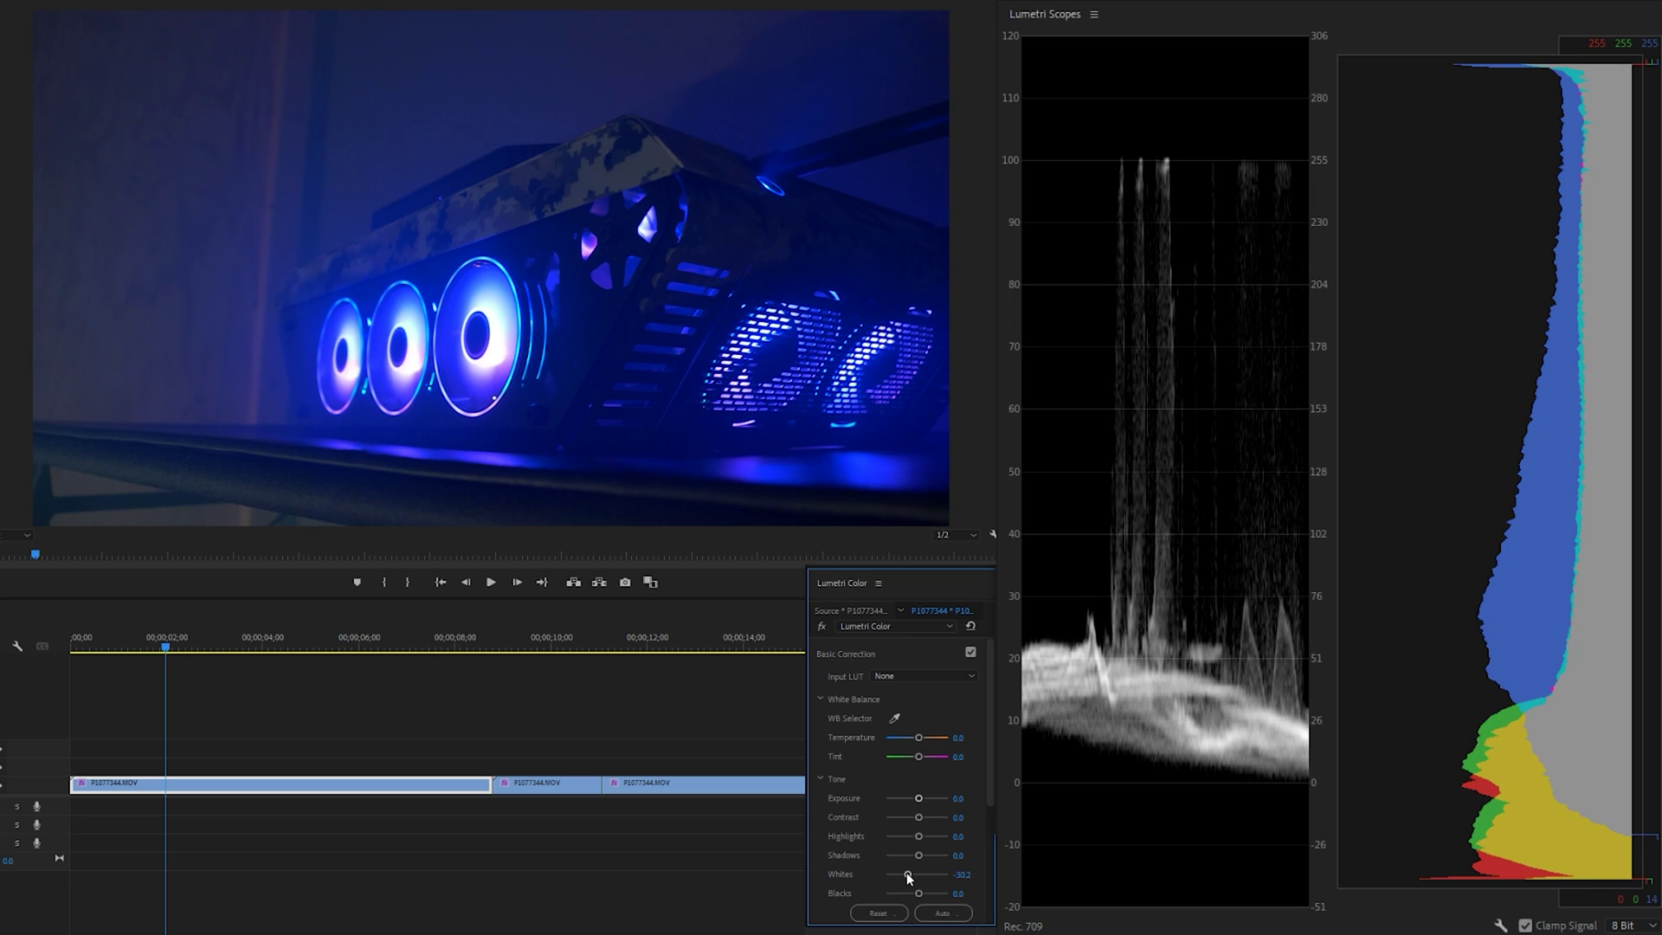
drag(912, 869, 952, 874)
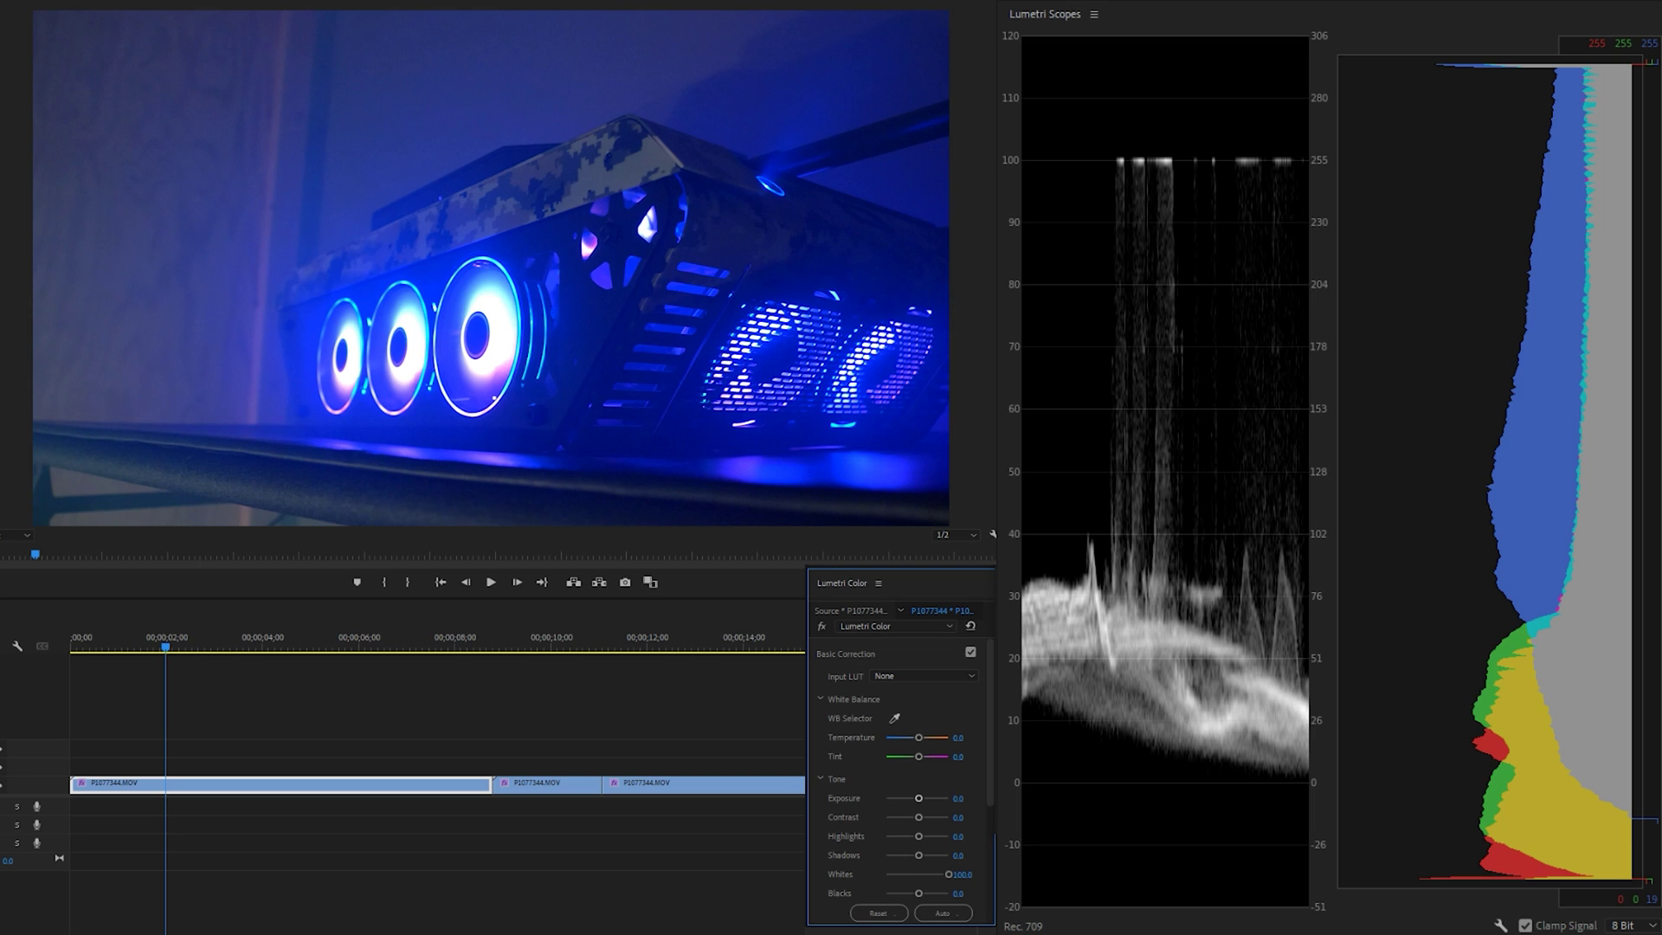
double_click(949, 874)
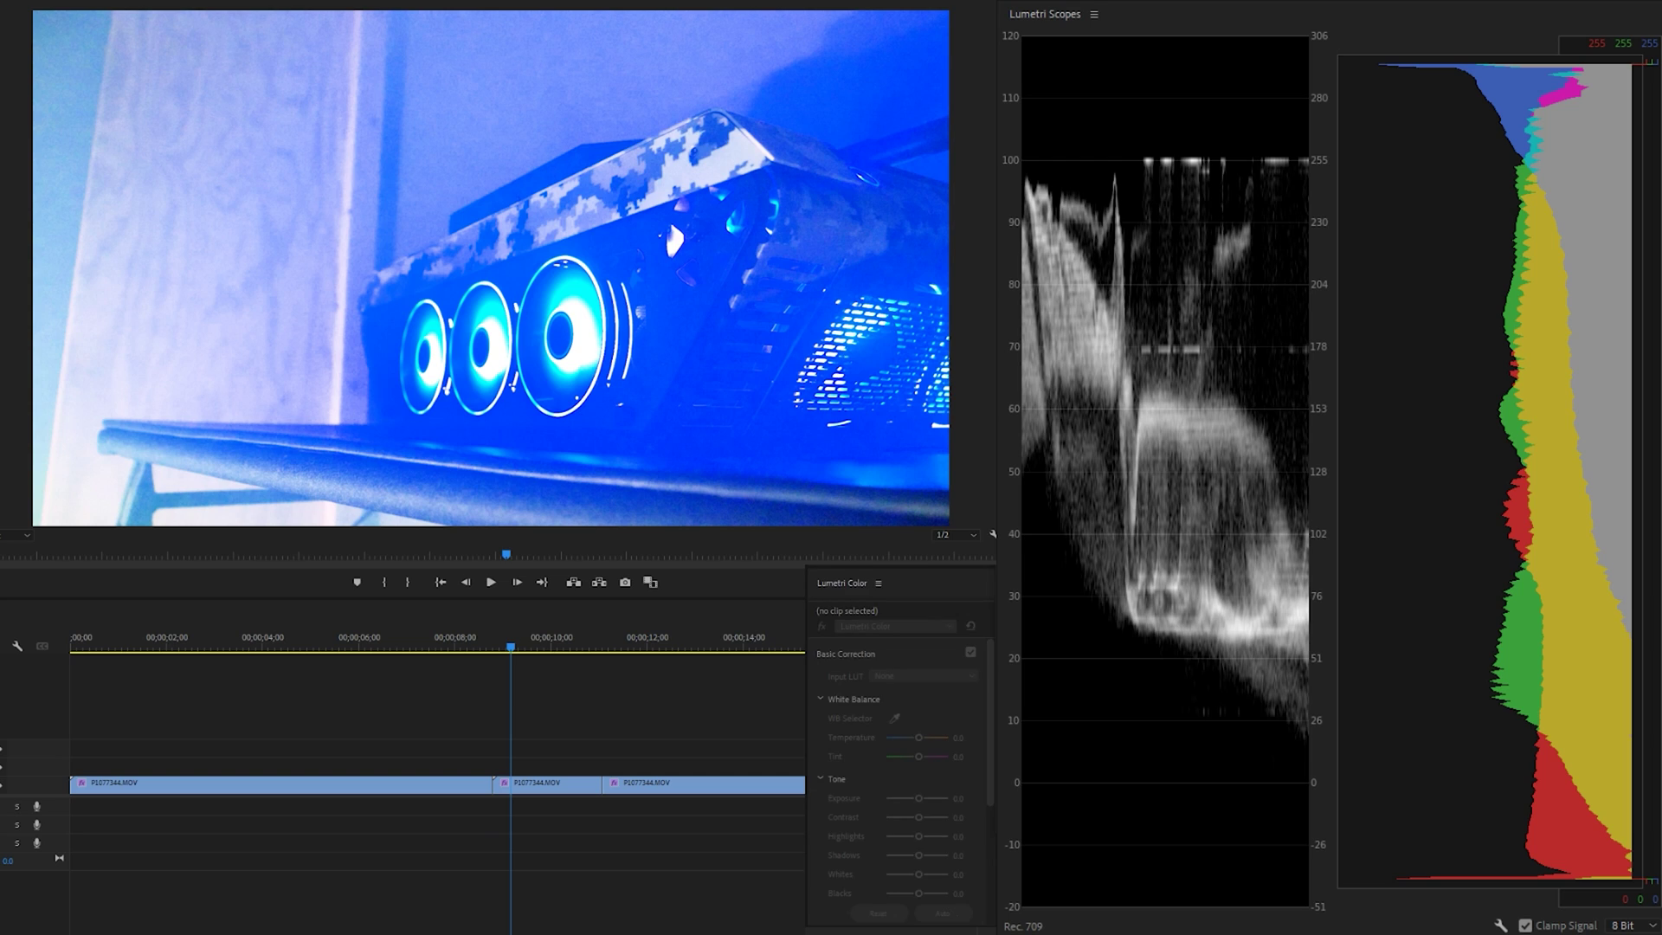
Step: Select the middle clip and drop its Exposure from 5.0 to about 0.1 and Whites from 100 to 2.3
click(558, 787)
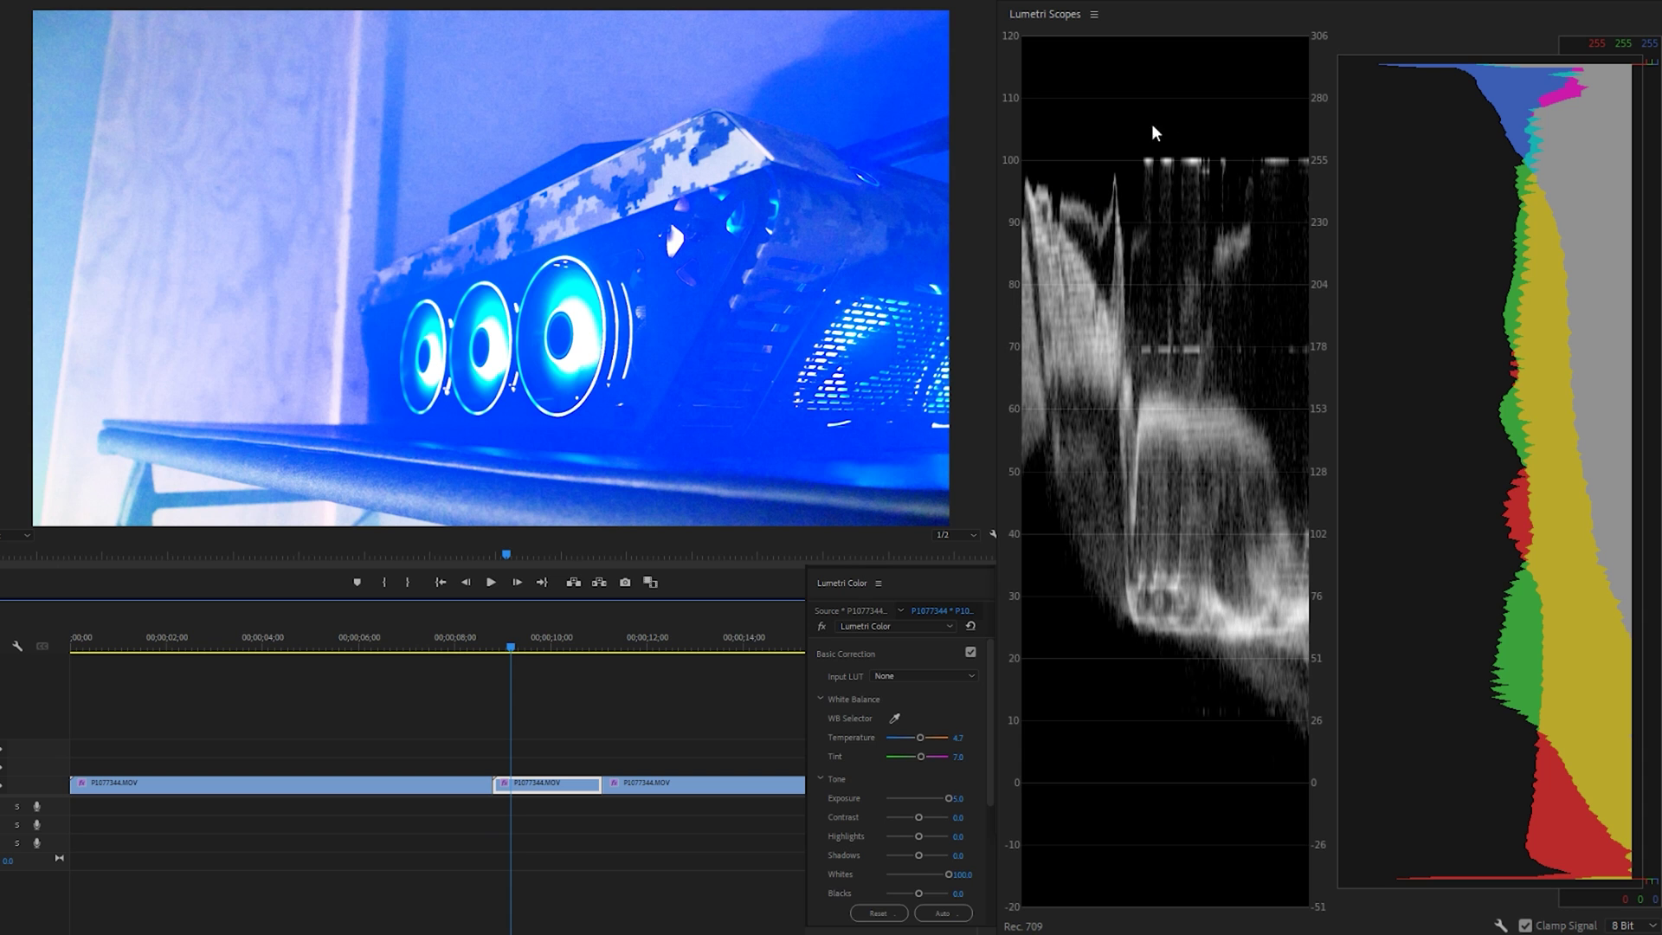
drag(952, 800, 917, 801)
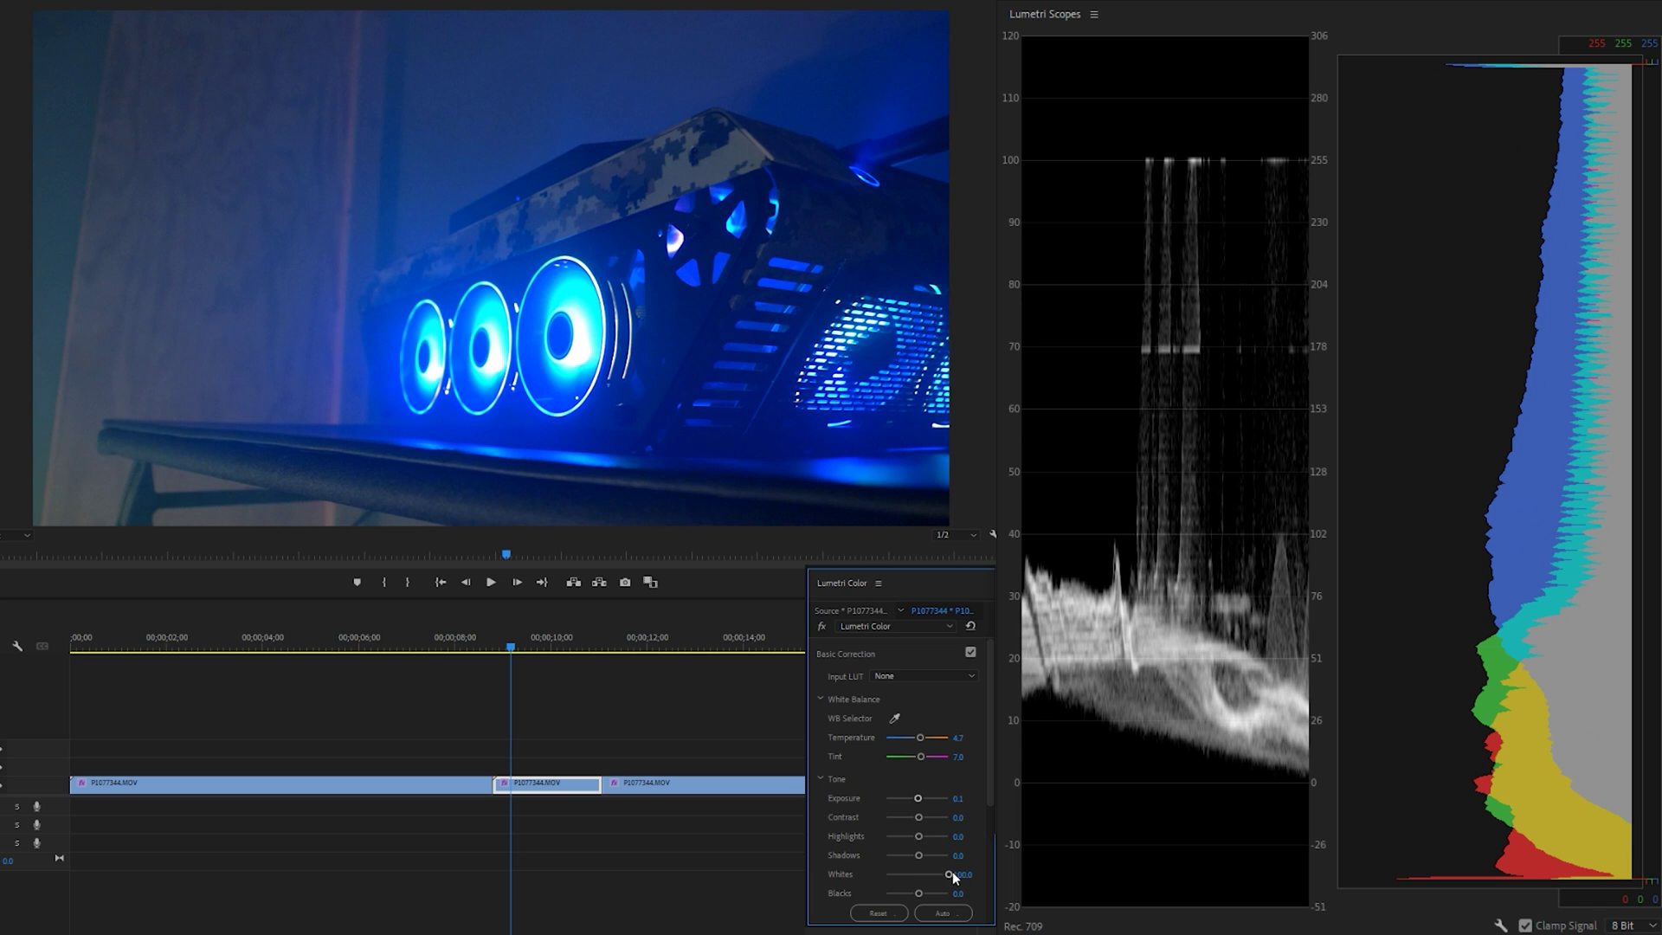
drag(952, 873, 919, 878)
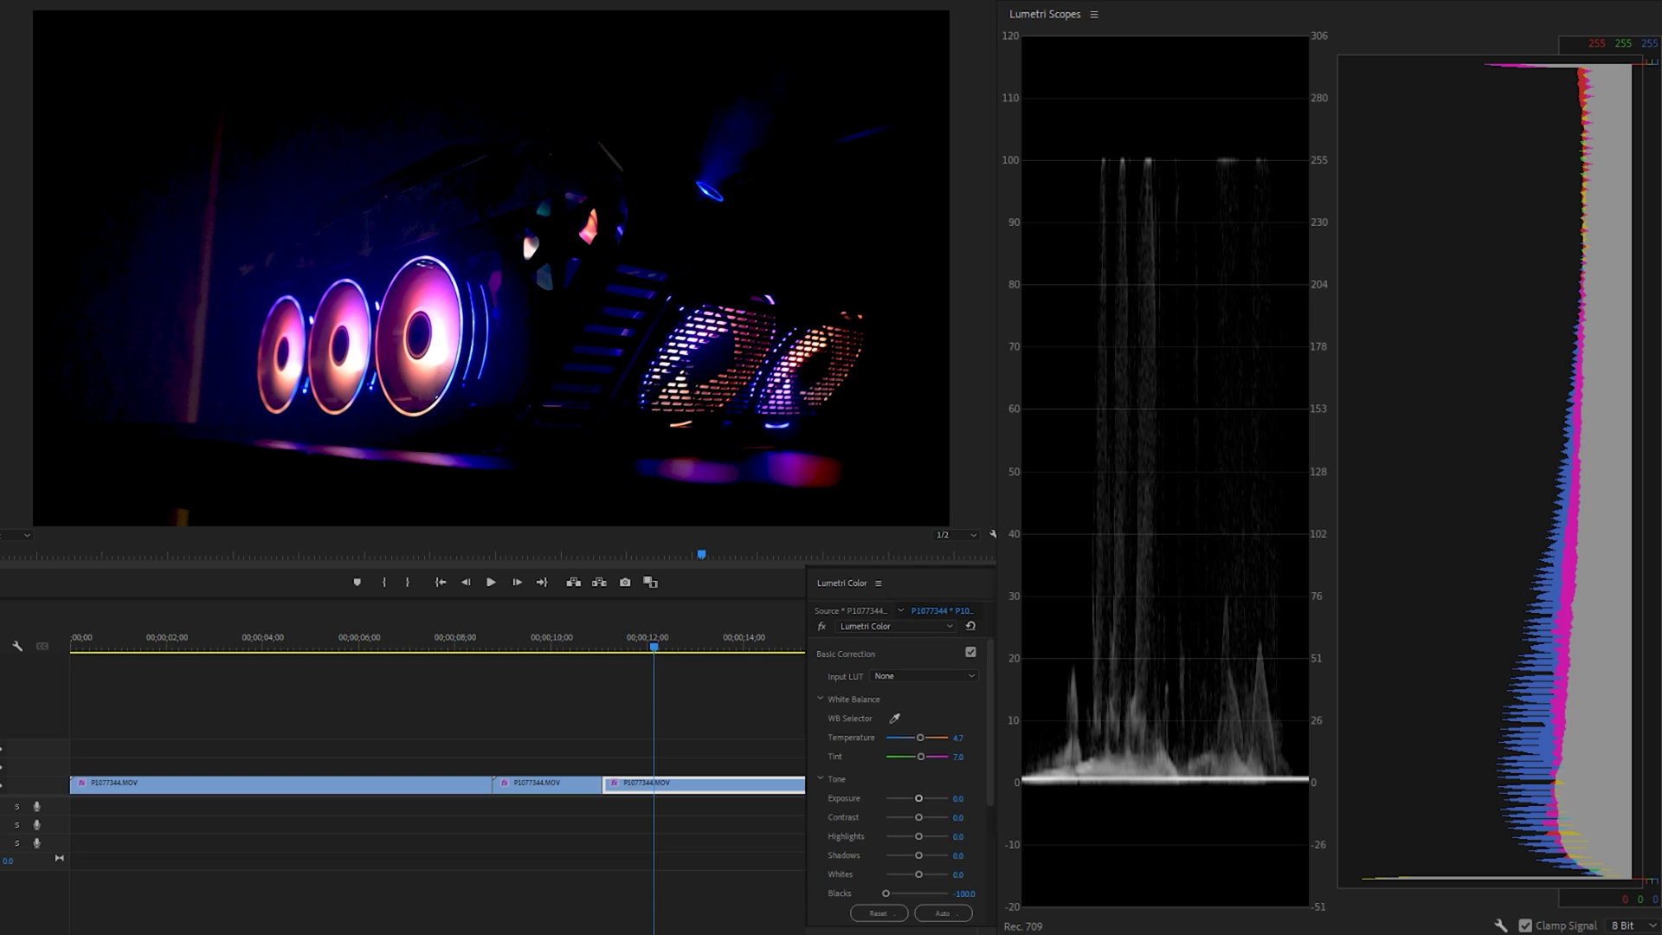
click(768, 724)
click(719, 782)
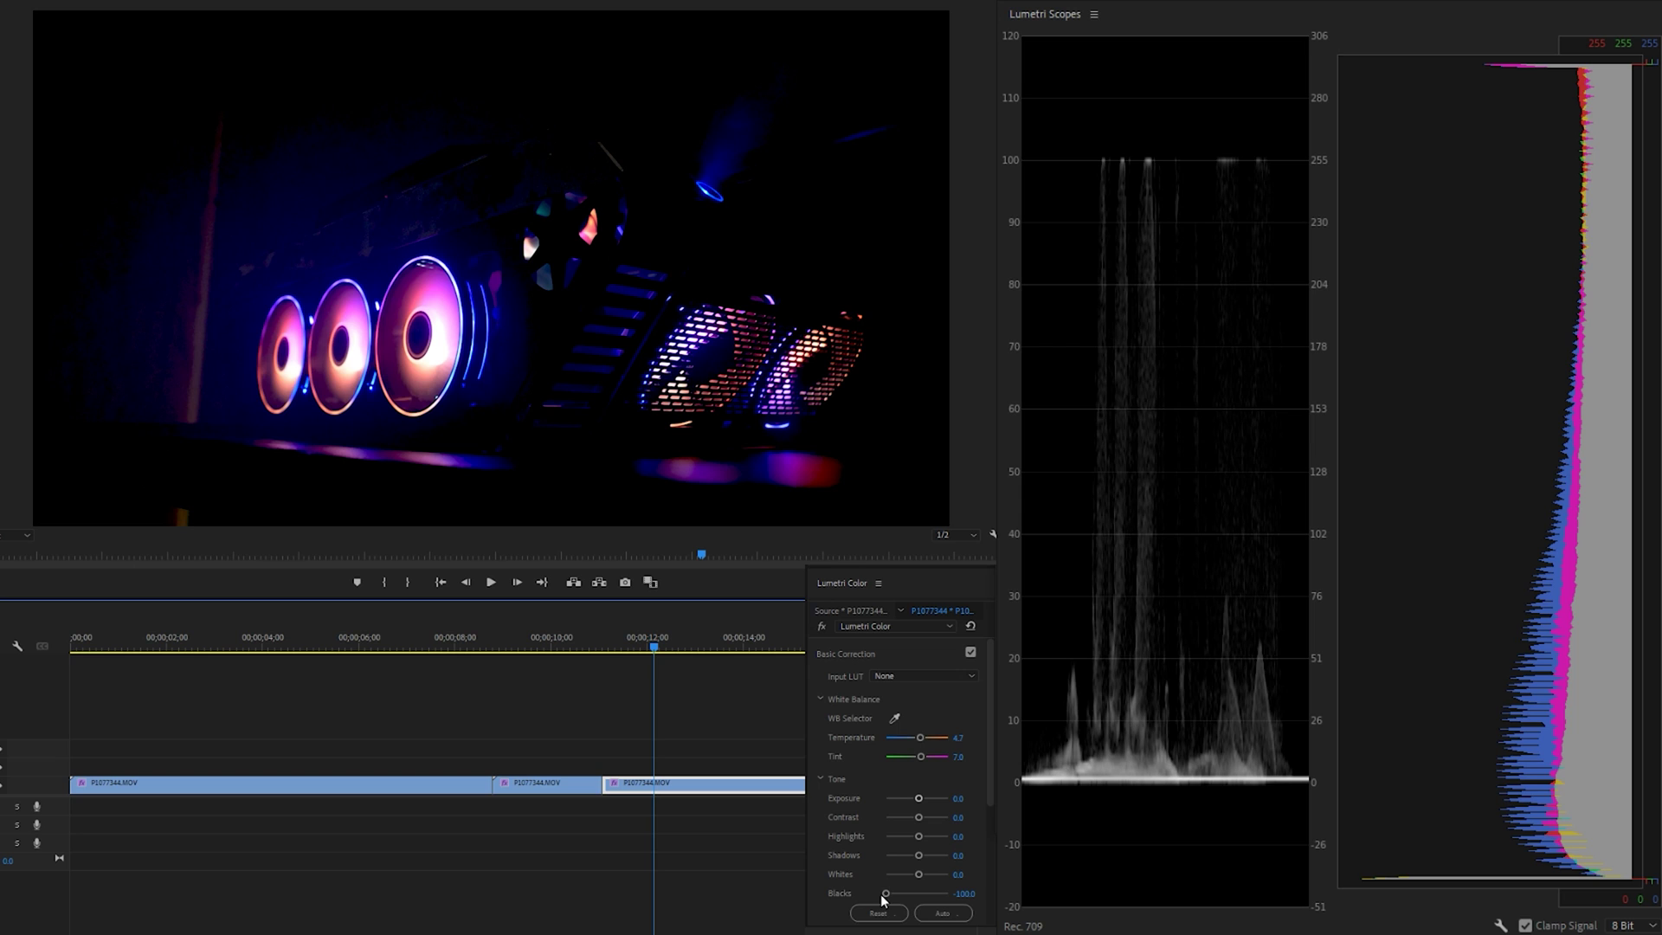
mouse_move(885, 893)
mouse_down()
mouse_move(924, 897)
mouse_move(884, 896)
mouse_up()
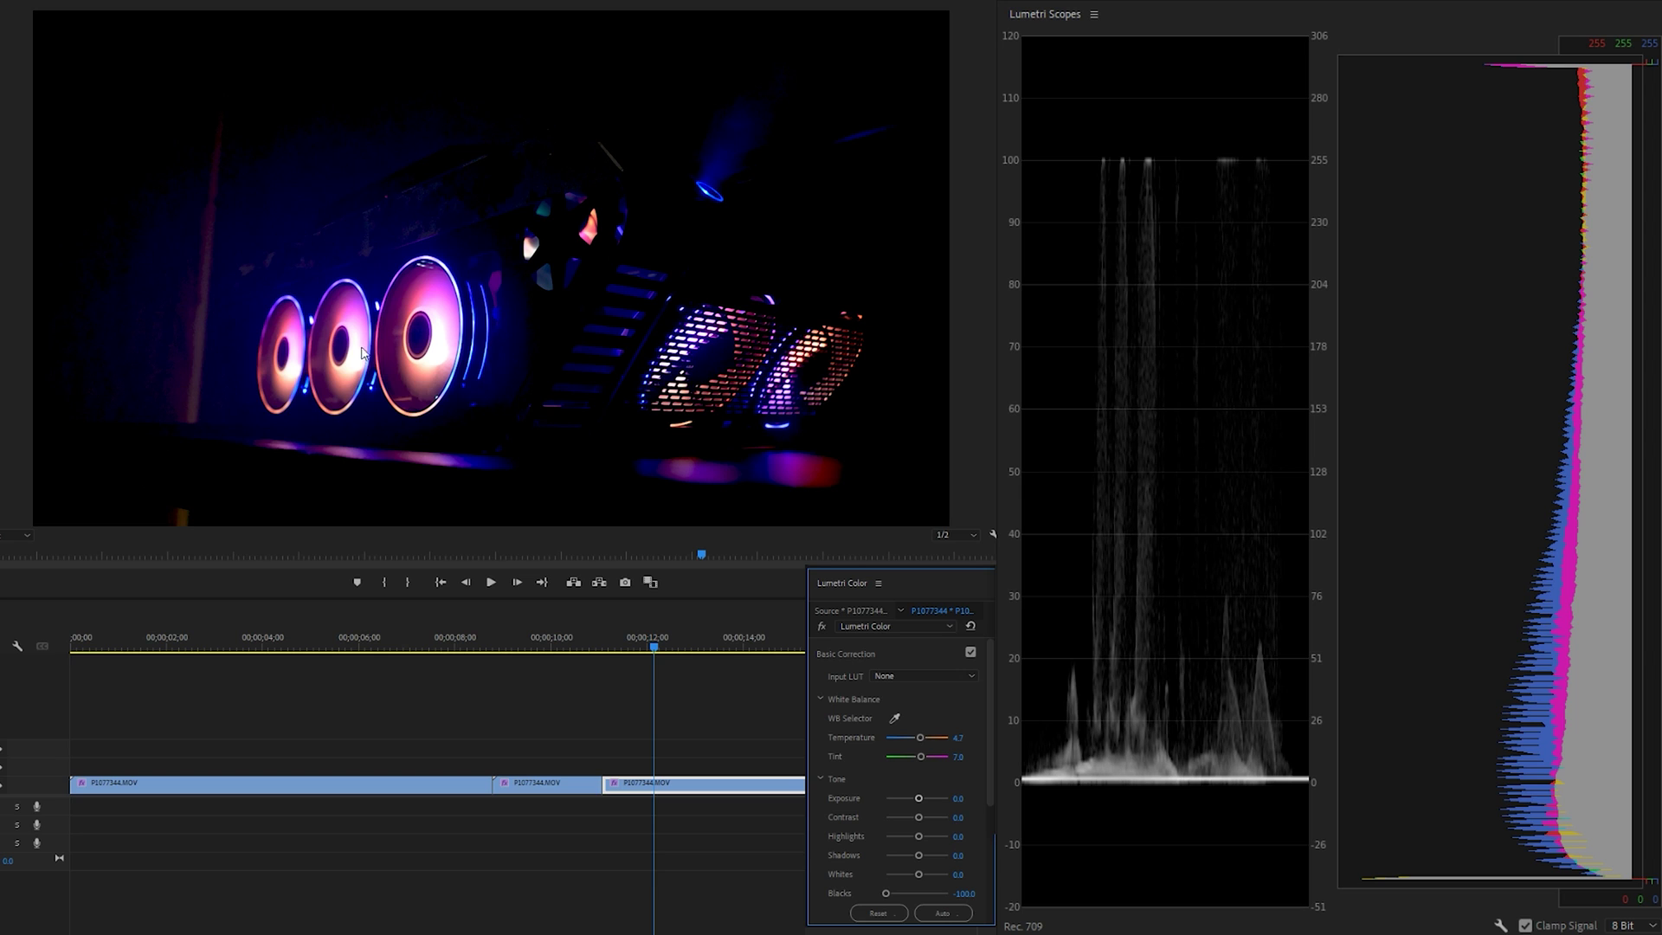
Step: Reset the third clip's Blacks to 0 and move the playhead back into the first clip
double_click(886, 892)
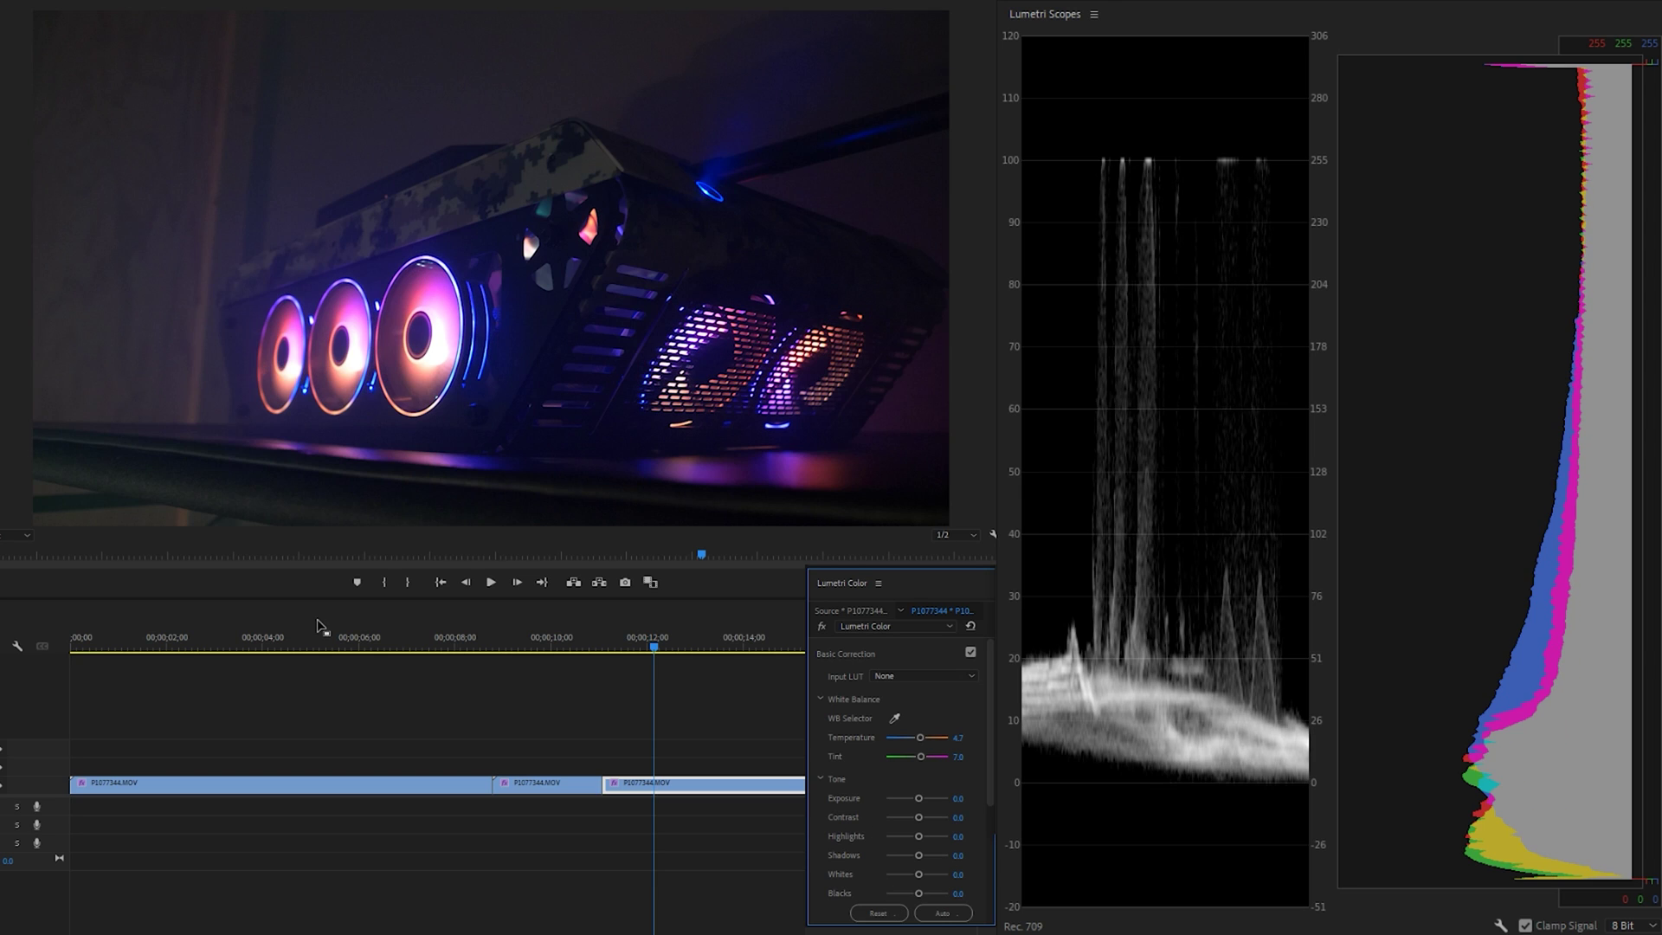
drag(294, 635, 274, 639)
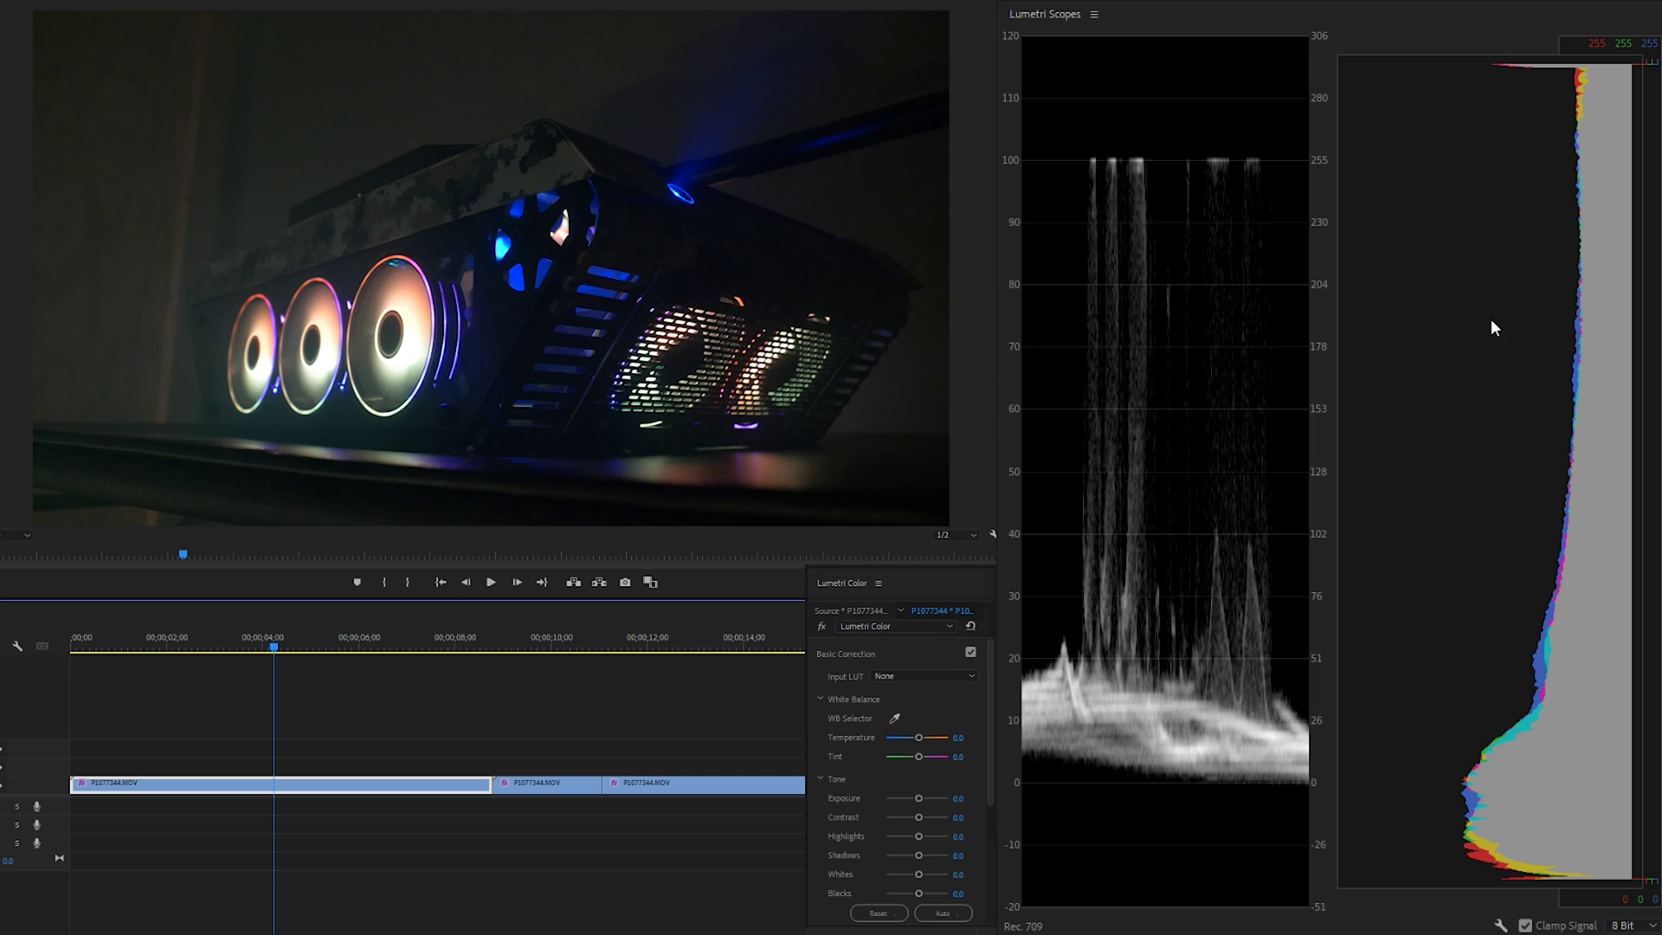
click(273, 651)
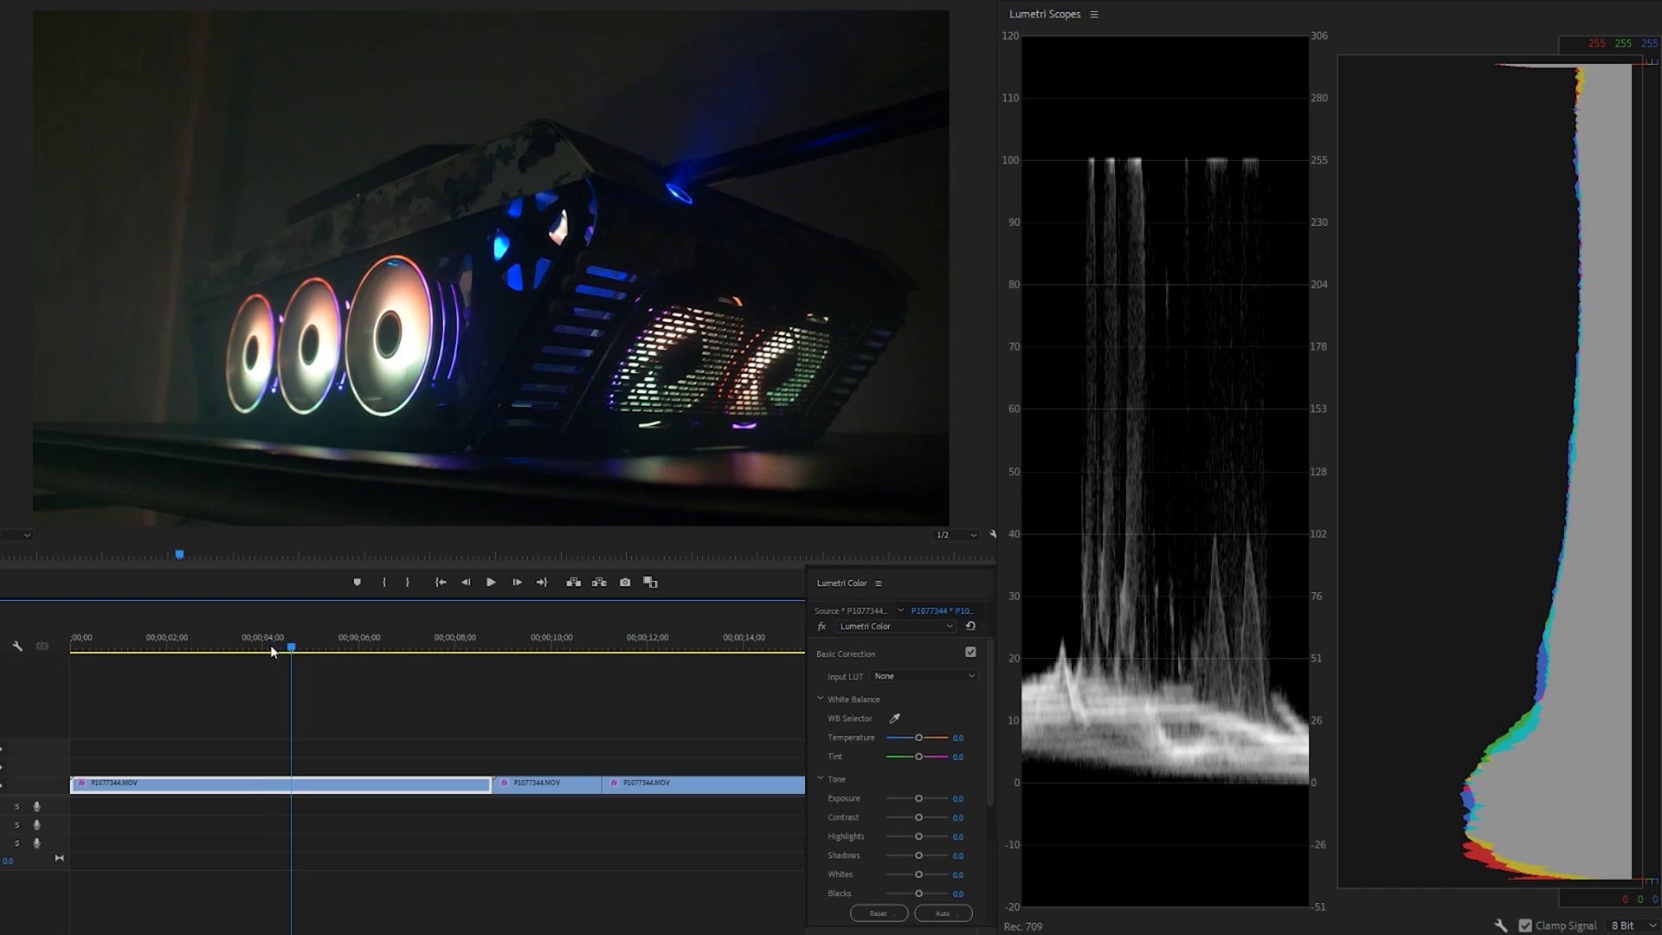
mouse_move(273, 651)
mouse_down()
mouse_move(253, 651)
mouse_move(303, 651)
mouse_up()
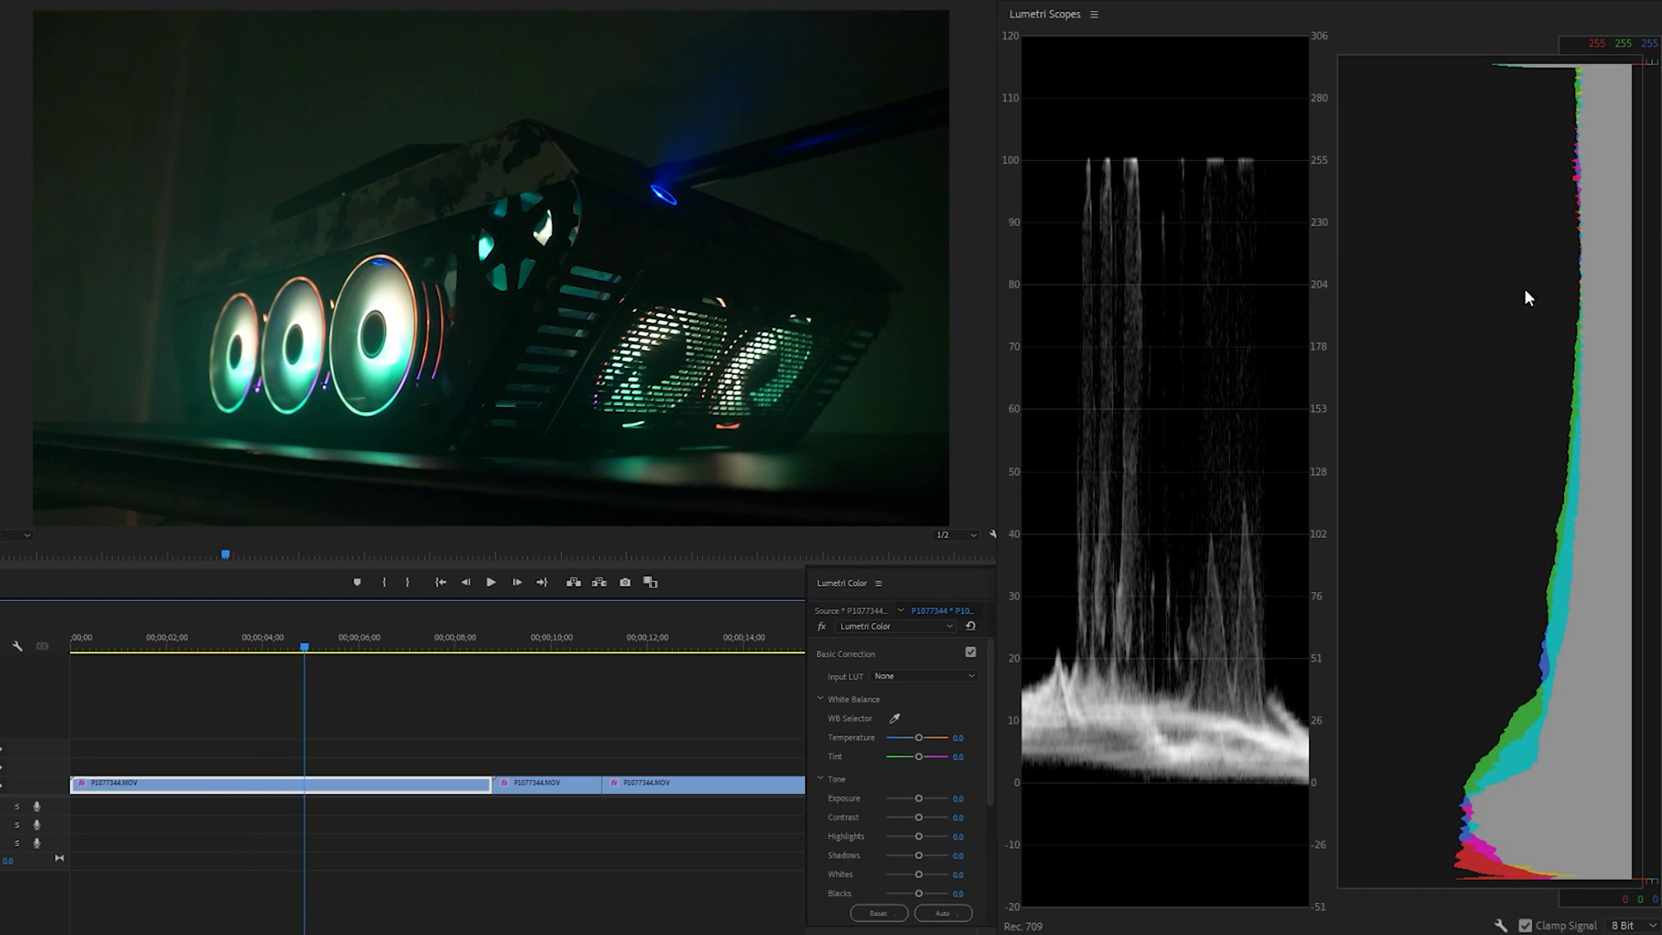
Step: Scrub through the rest of the first clip and cool its colour Temperature
click(331, 649)
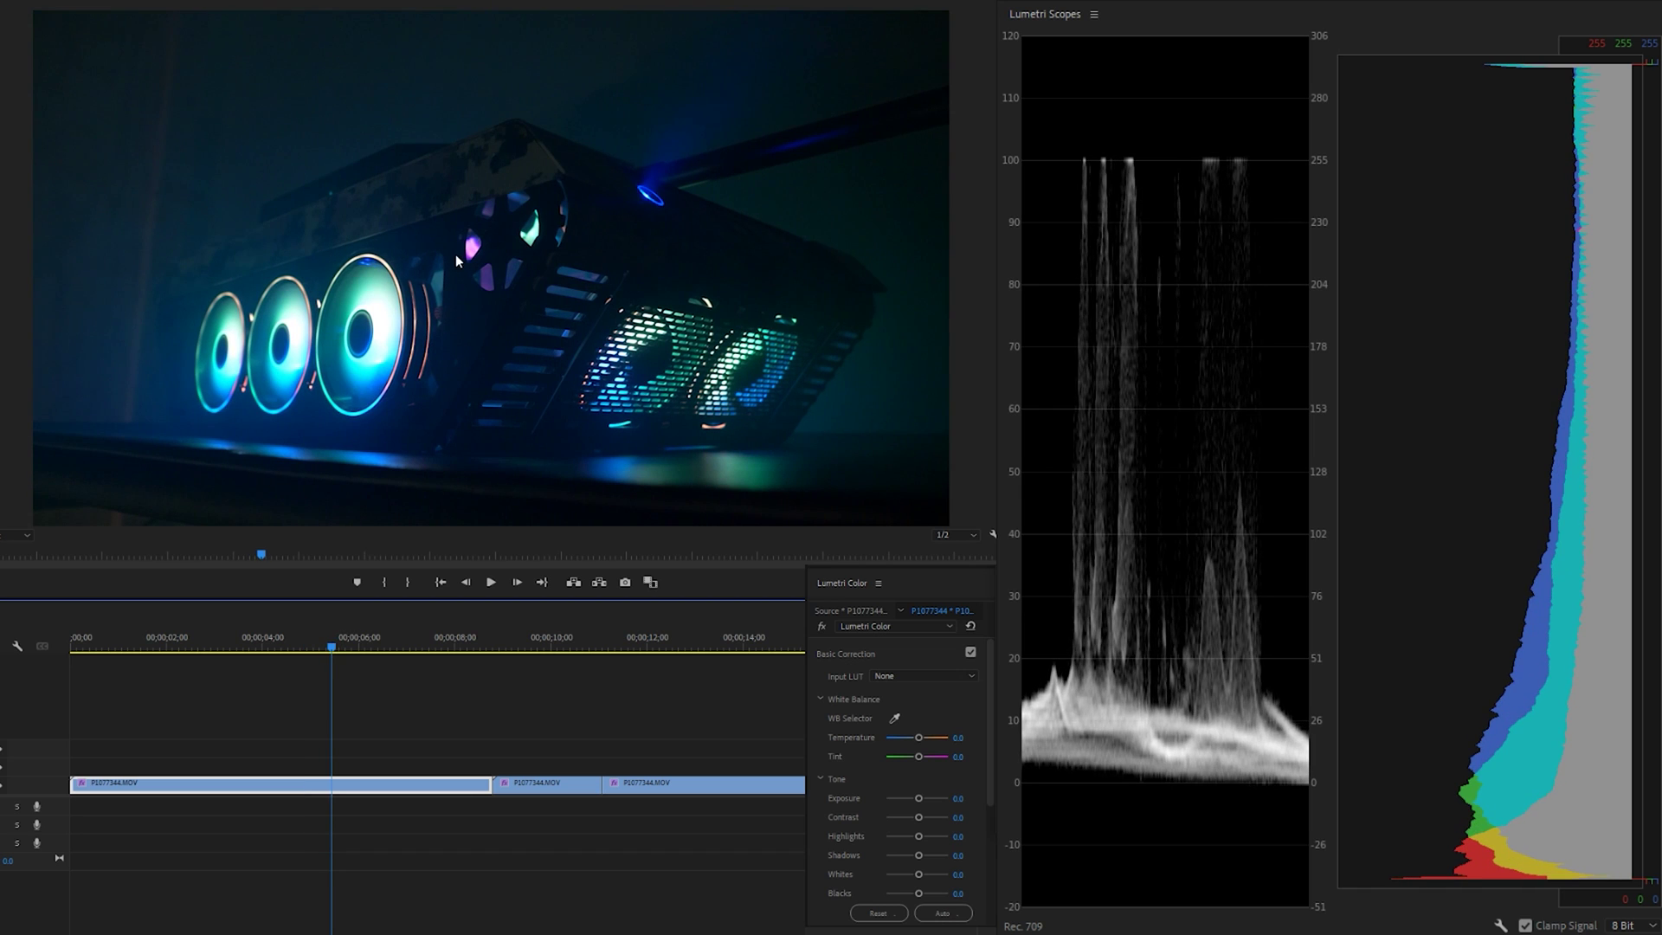
click(344, 649)
drag(350, 647, 236, 617)
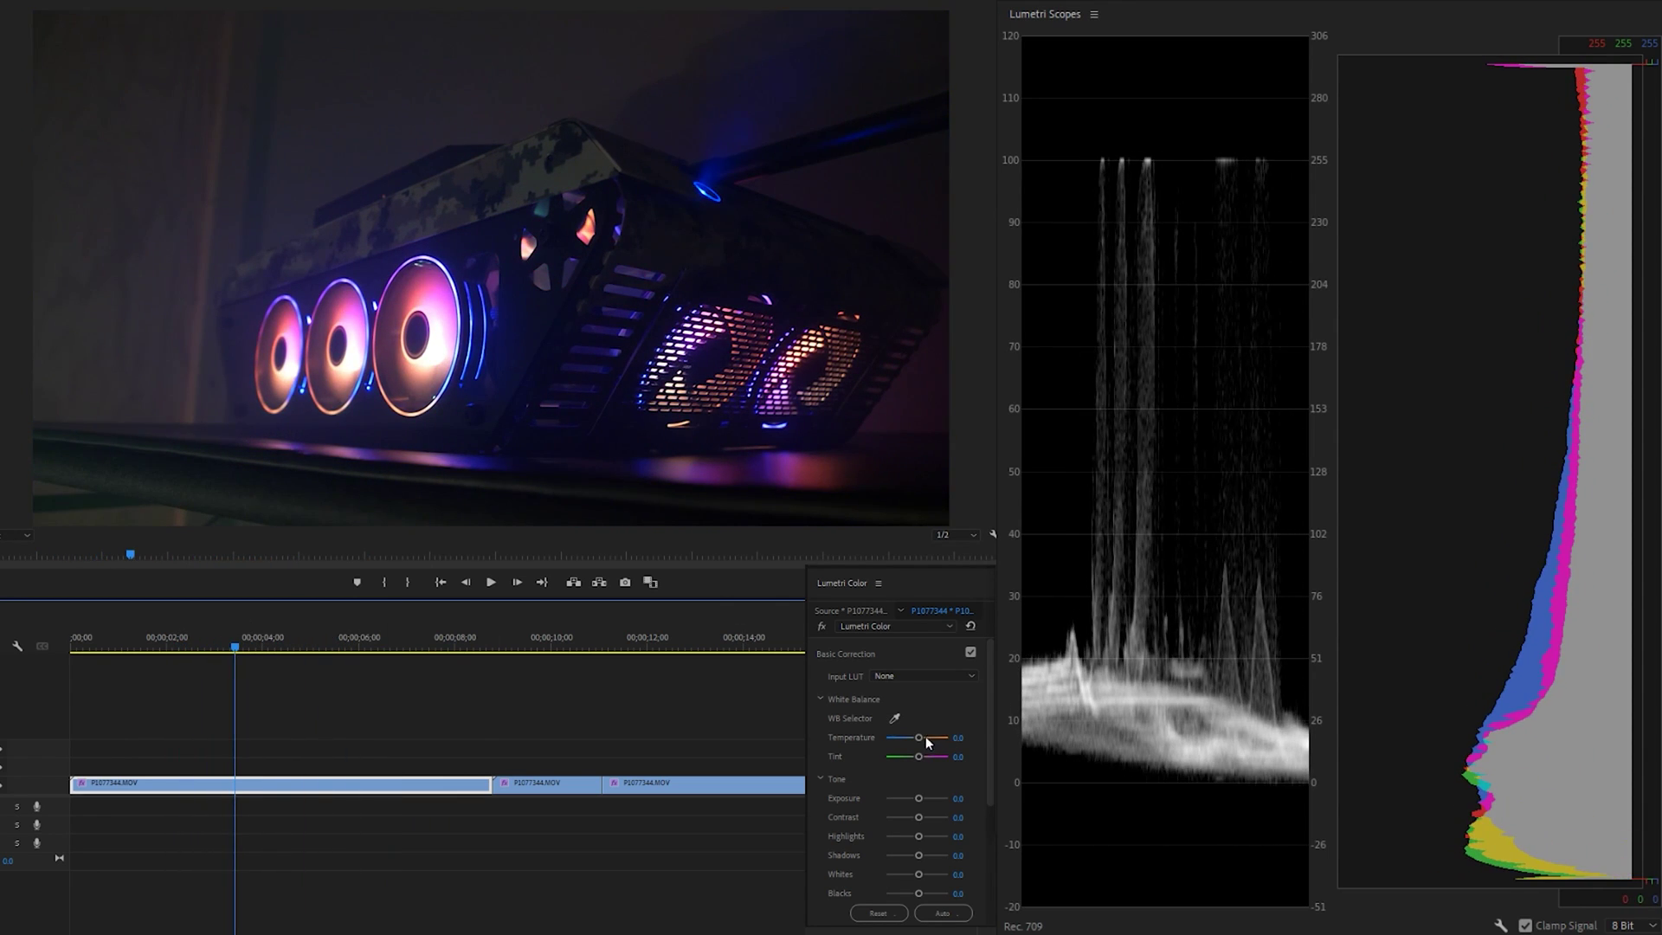
mouse_move(920, 740)
mouse_down()
mouse_move(905, 737)
mouse_move(918, 744)
mouse_up()
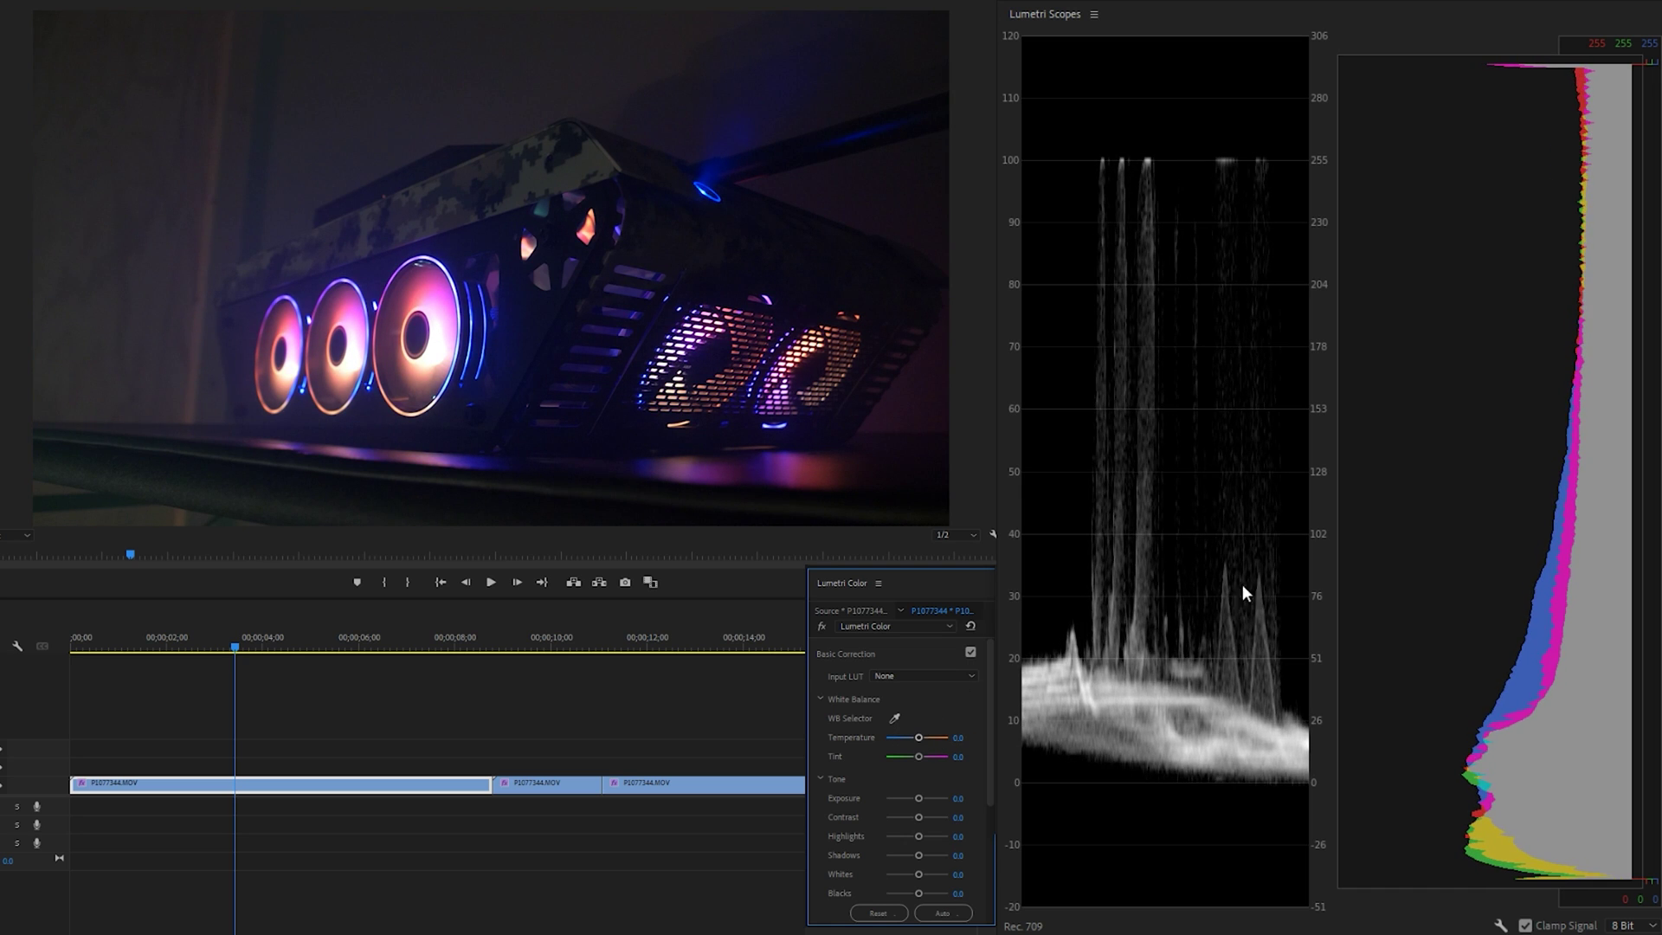
click(877, 583)
Step: Expand Creative and test magenta, then green Shadow Tint, resetting it to neutral each time
key(Escape)
scroll(908, 692, down, 5)
click(909, 779)
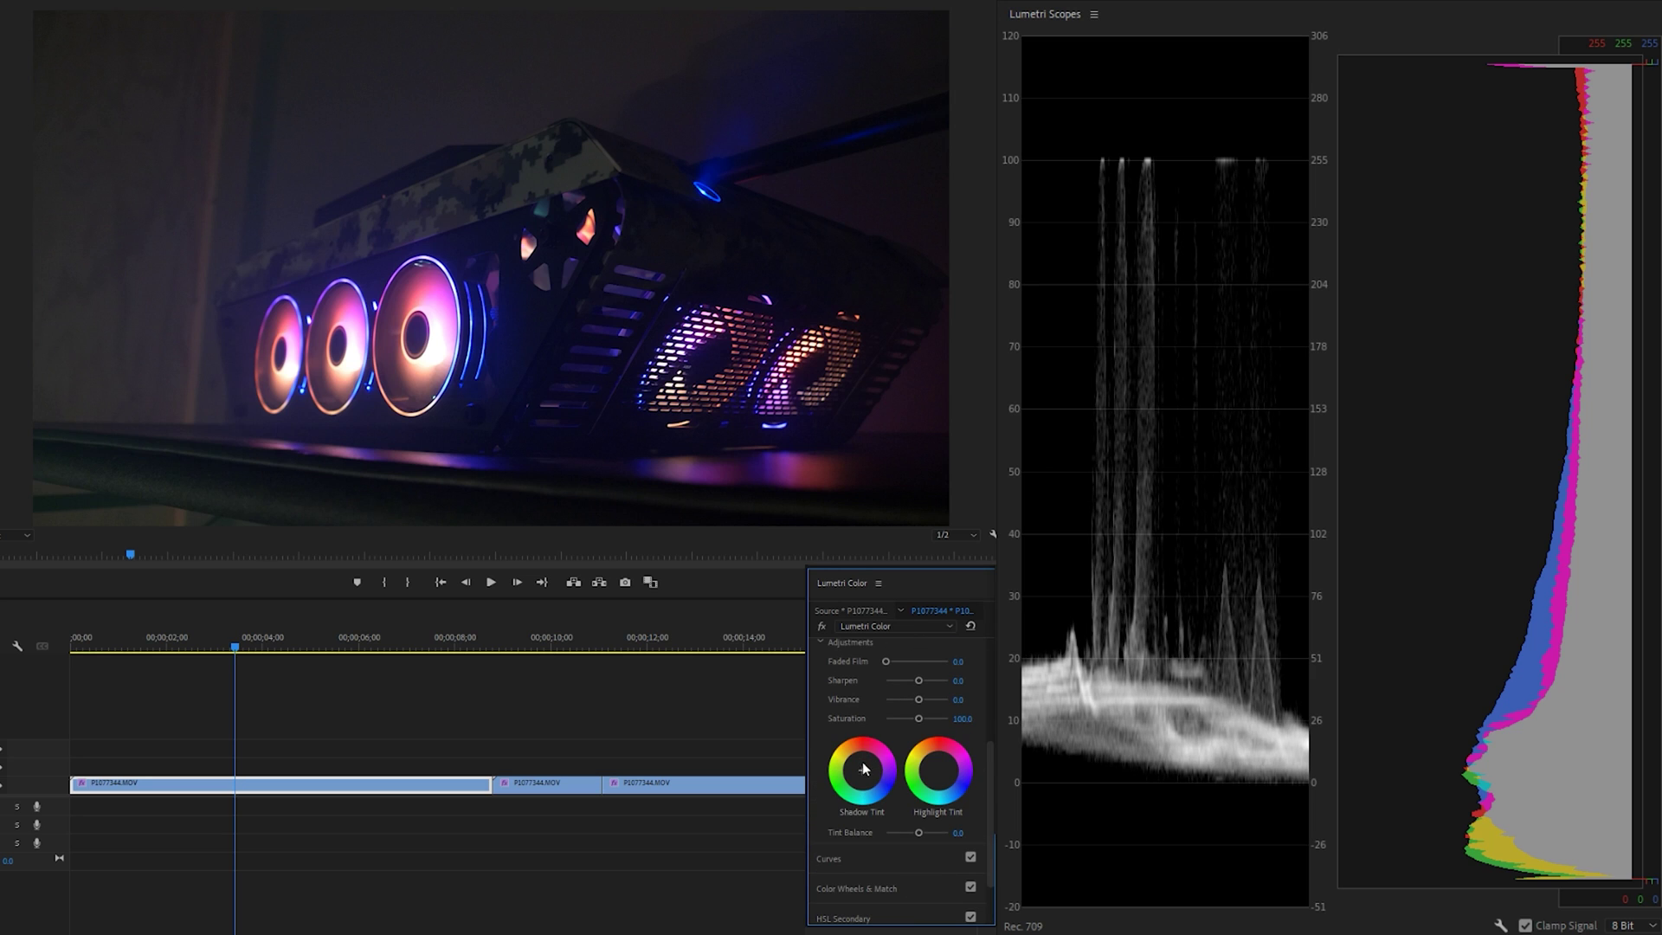
mouse_move(862, 769)
mouse_down()
mouse_move(862, 786)
mouse_move(860, 769)
mouse_move(879, 769)
mouse_up()
double_click(862, 769)
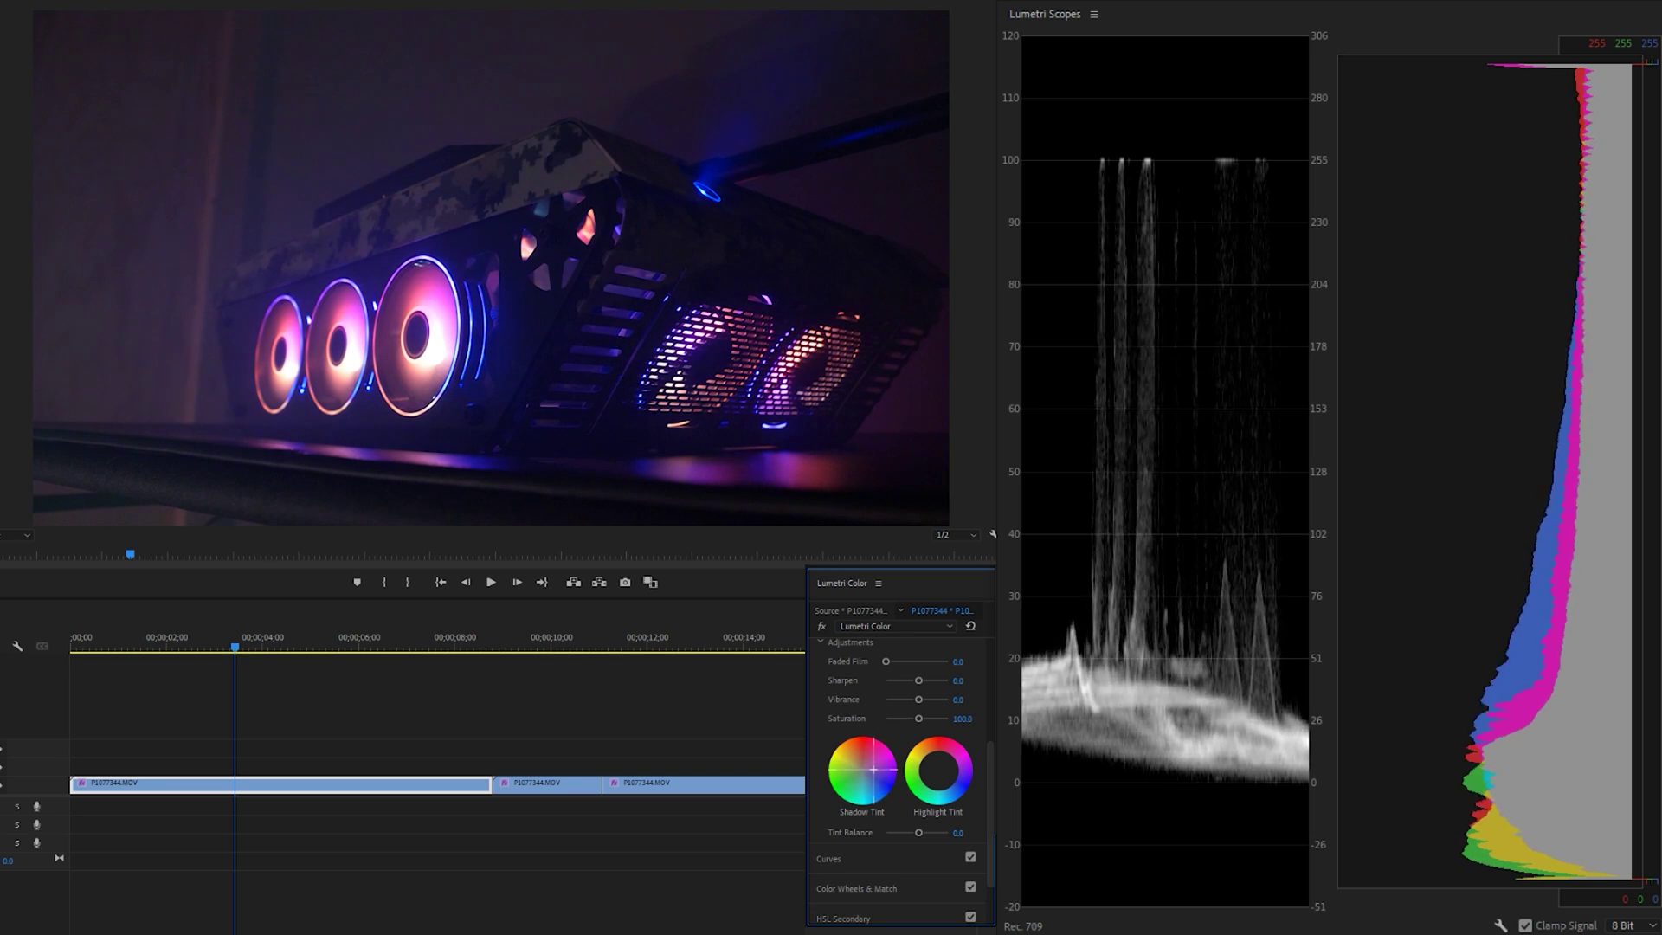
drag(862, 769, 845, 768)
double_click(846, 769)
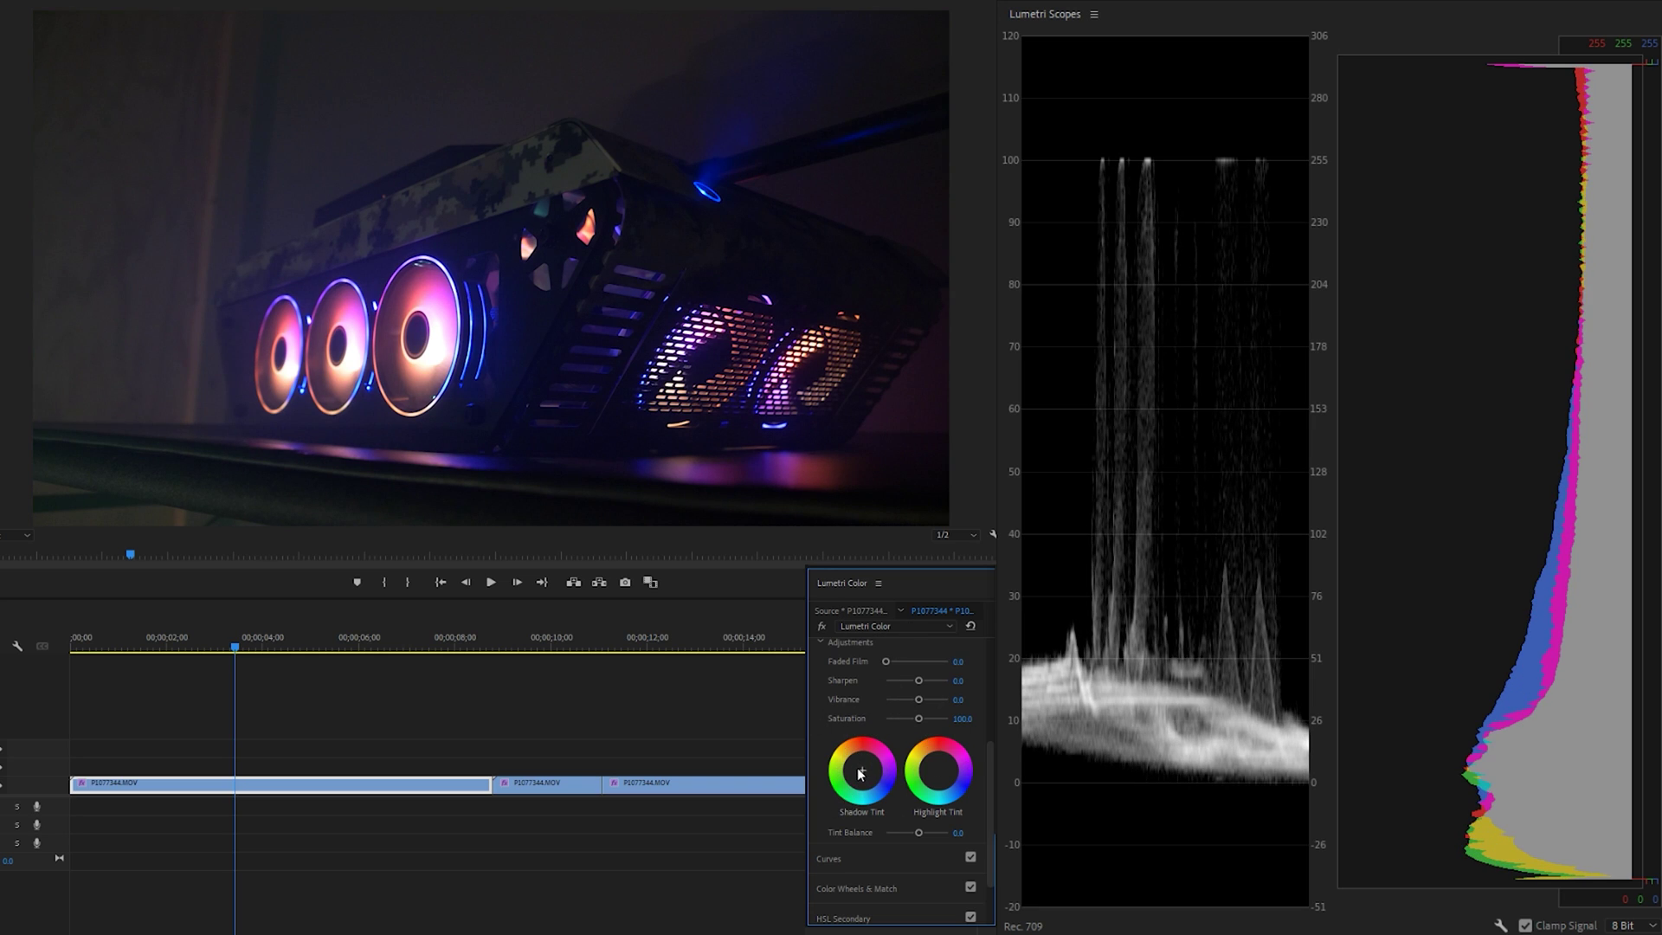
scroll(861, 773, up, 5)
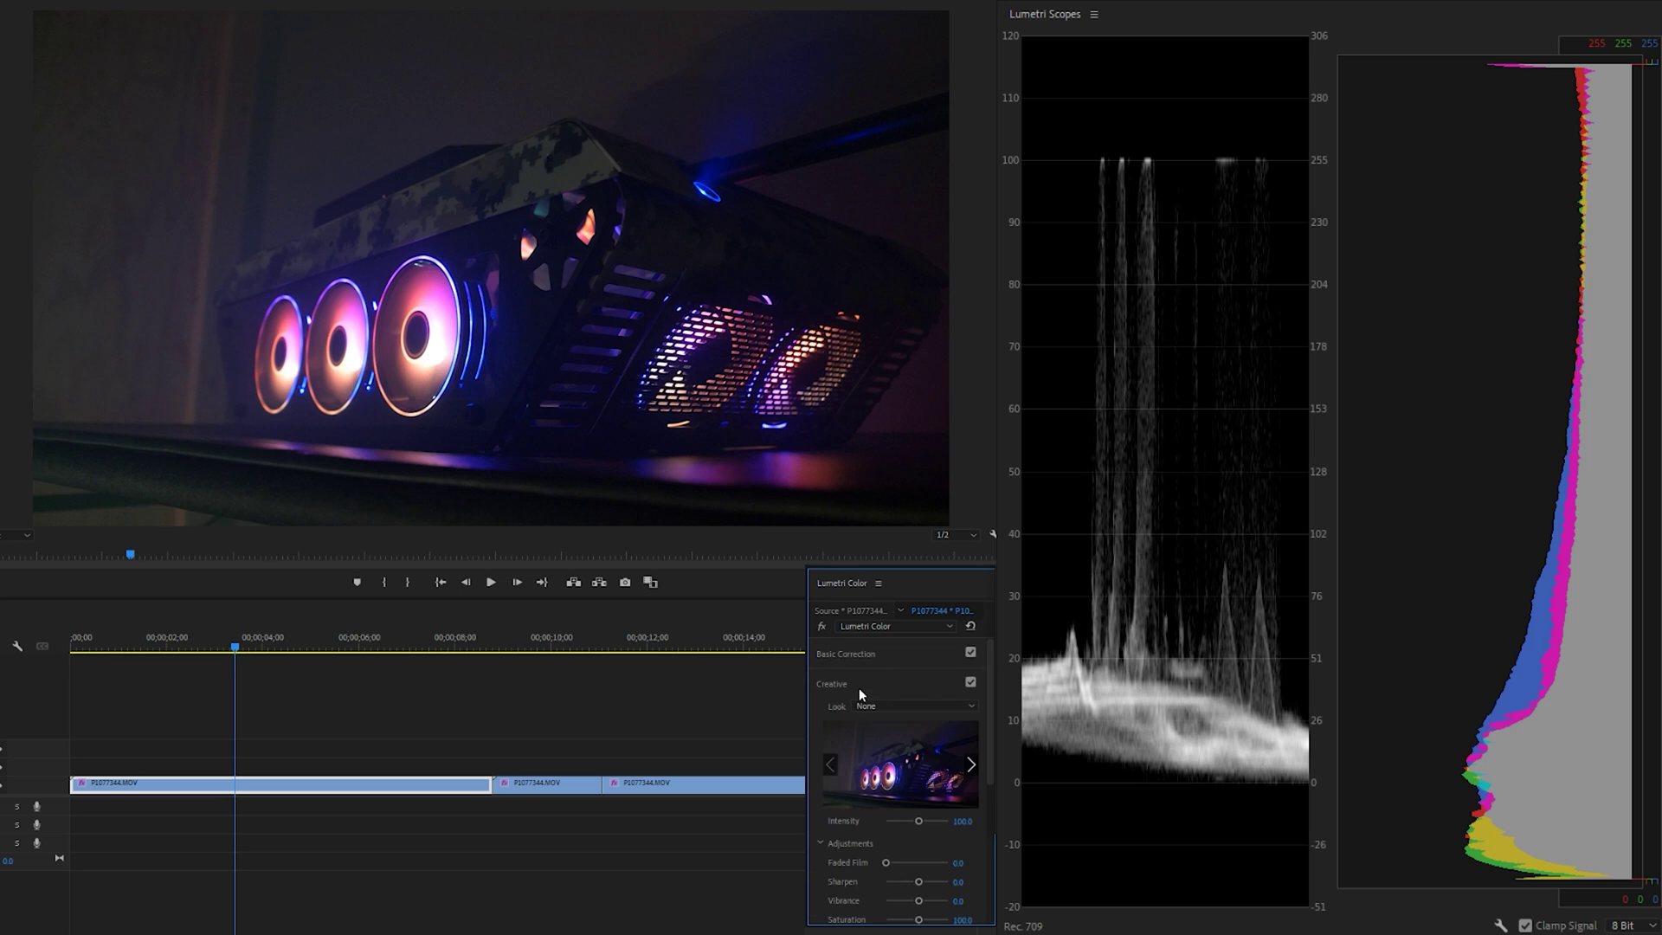
Step: Browse the Creative film looks and apply Fuji F125 Kodak 2393 to the first clip
scroll(855, 732, down, 2)
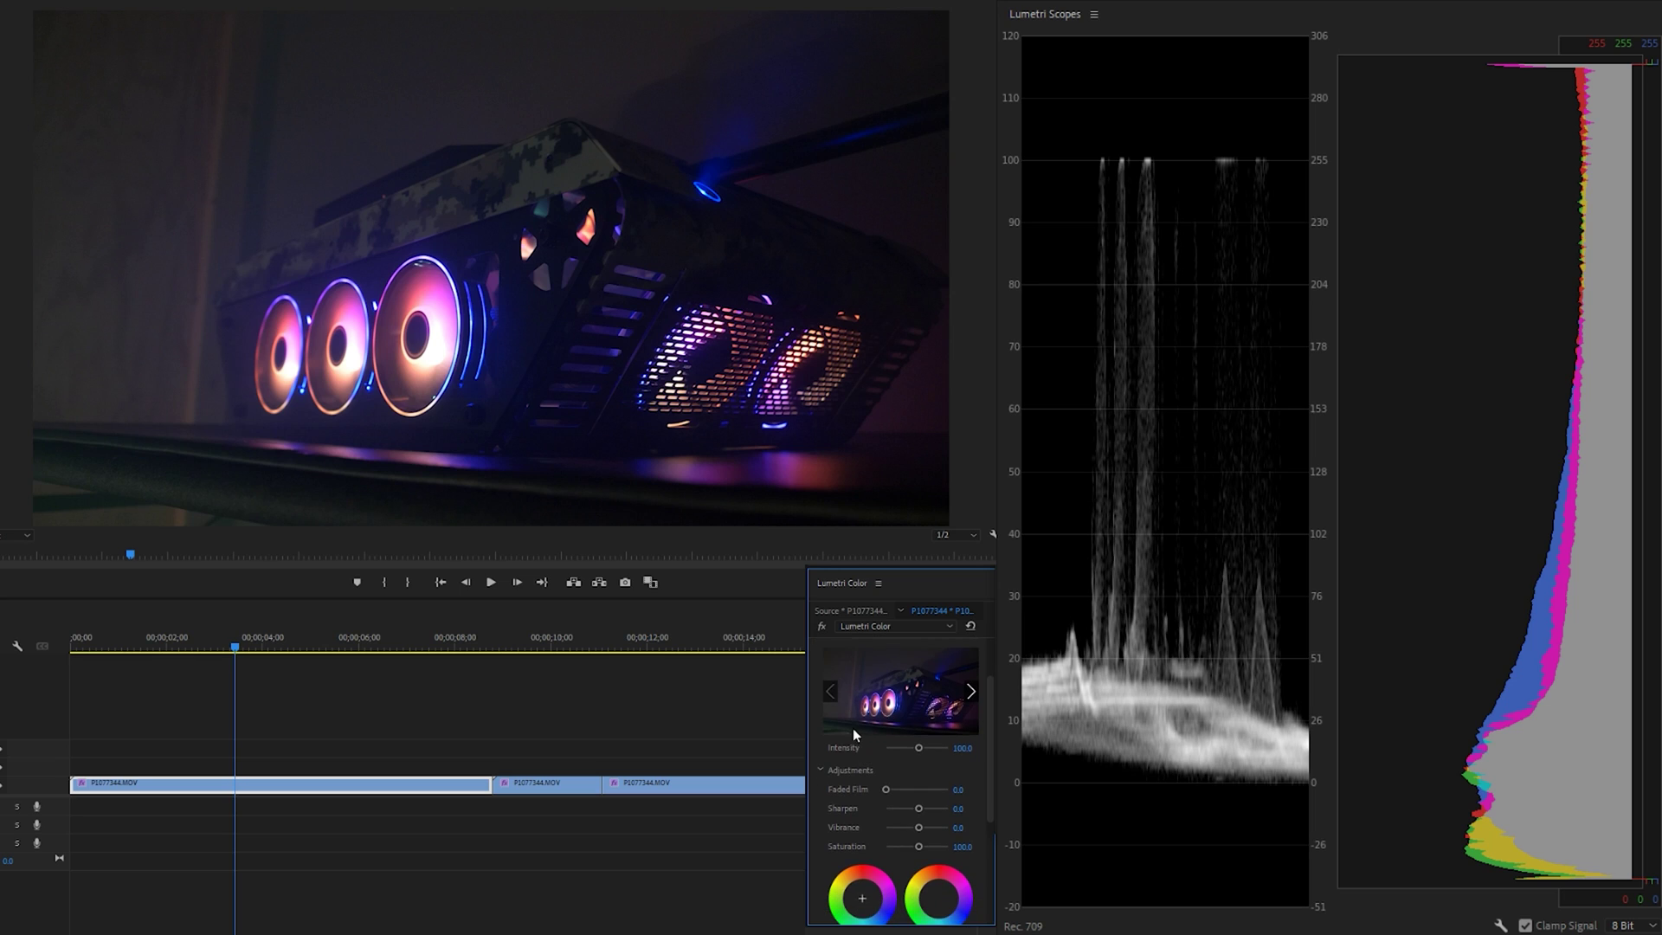
click(971, 693)
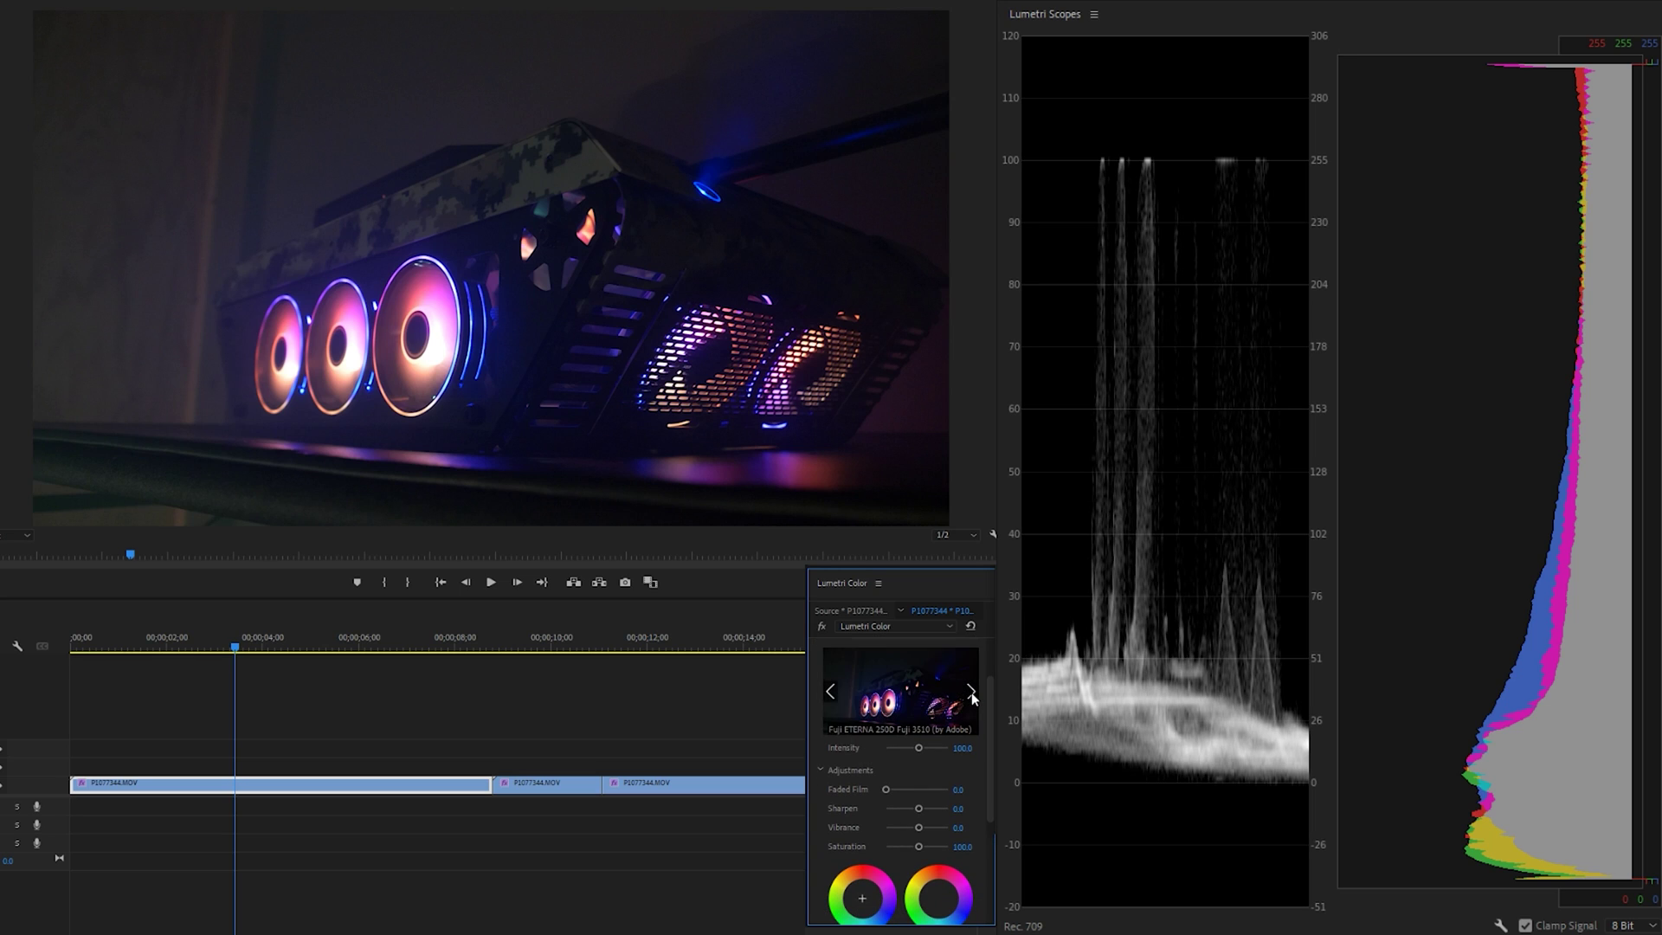
click(971, 694)
click(971, 693)
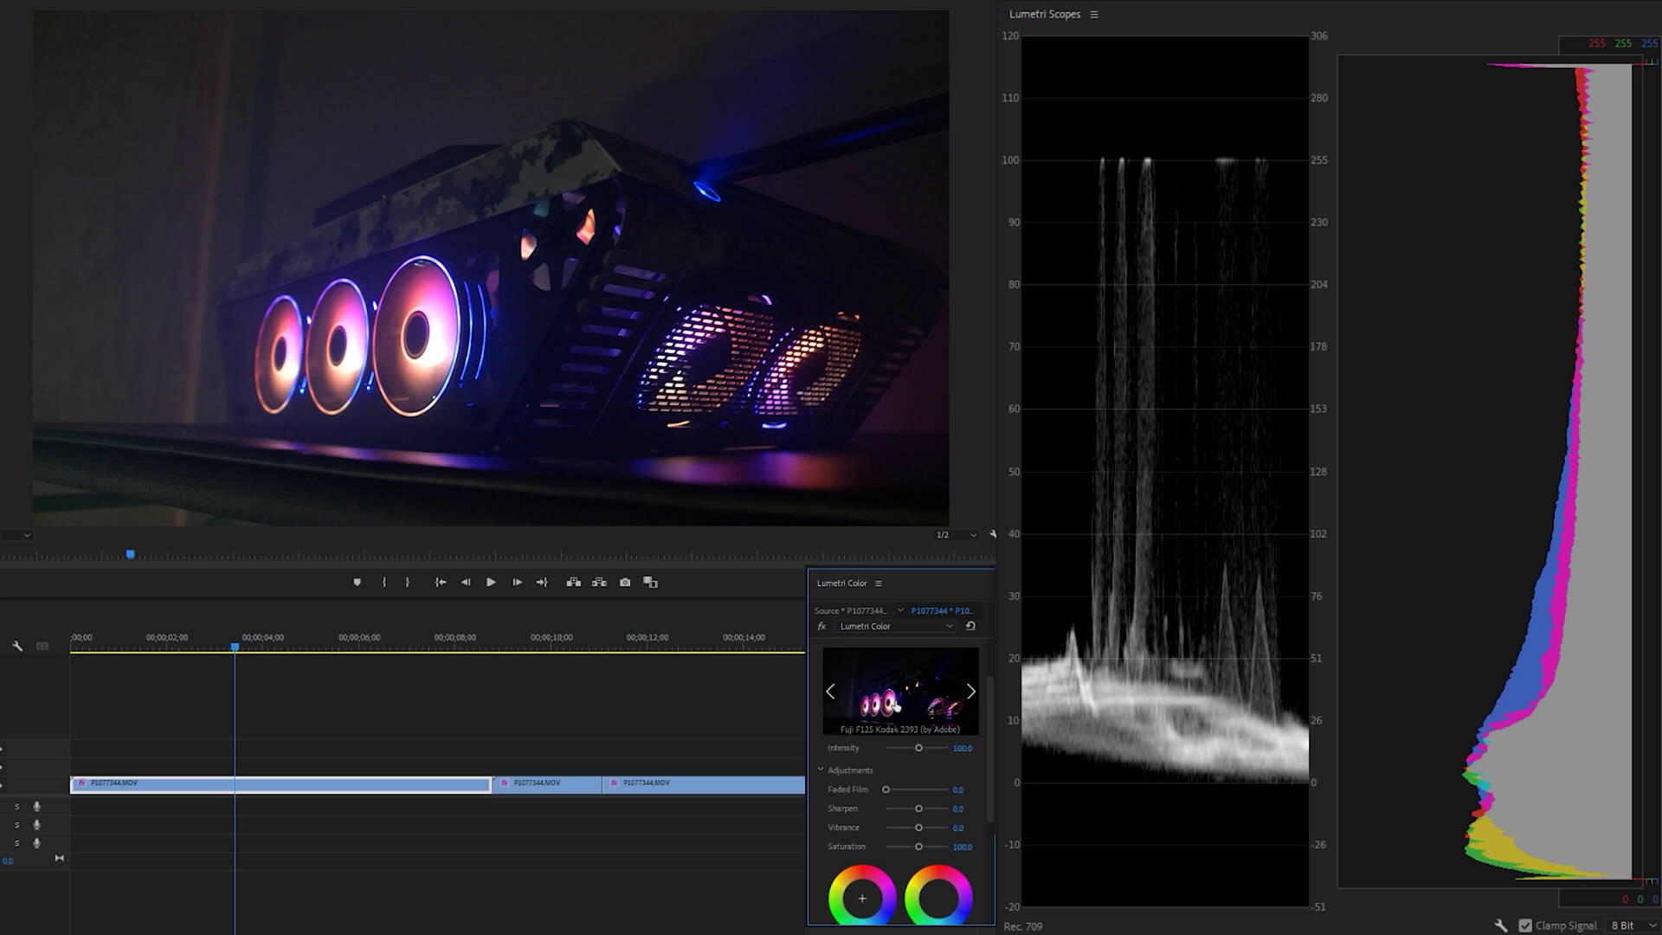
click(897, 706)
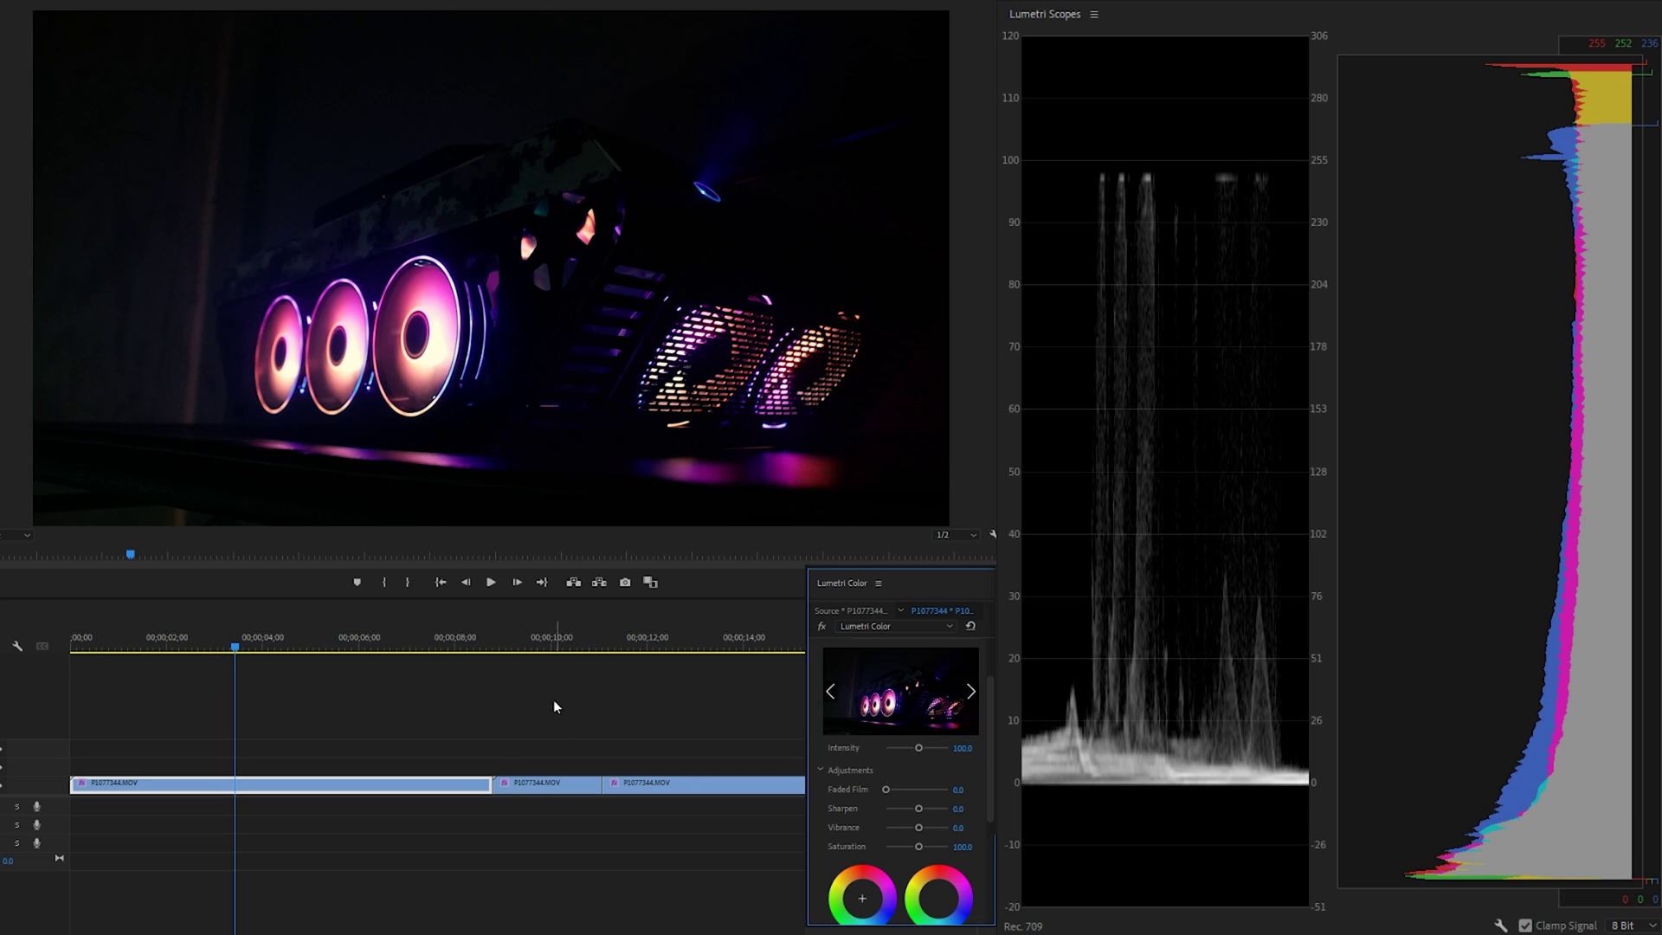
Step: Undo the film look so Creative Look stays None, and expand Basic Correction
key(ctrl+z)
scroll(883, 661, up, 2)
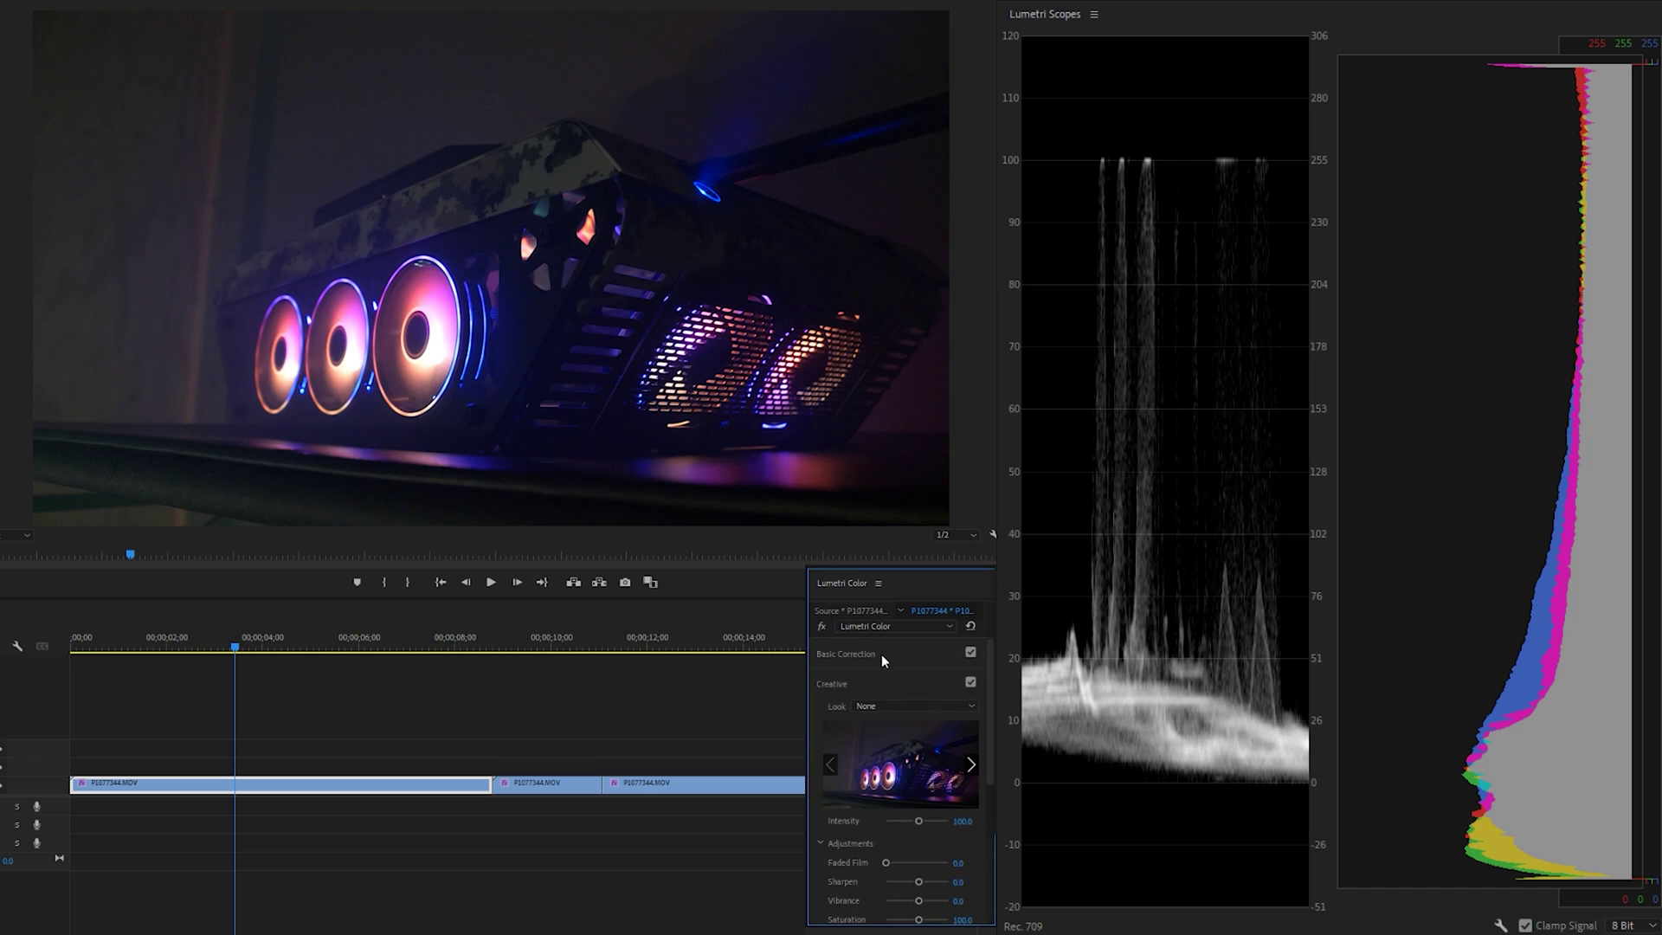
click(875, 656)
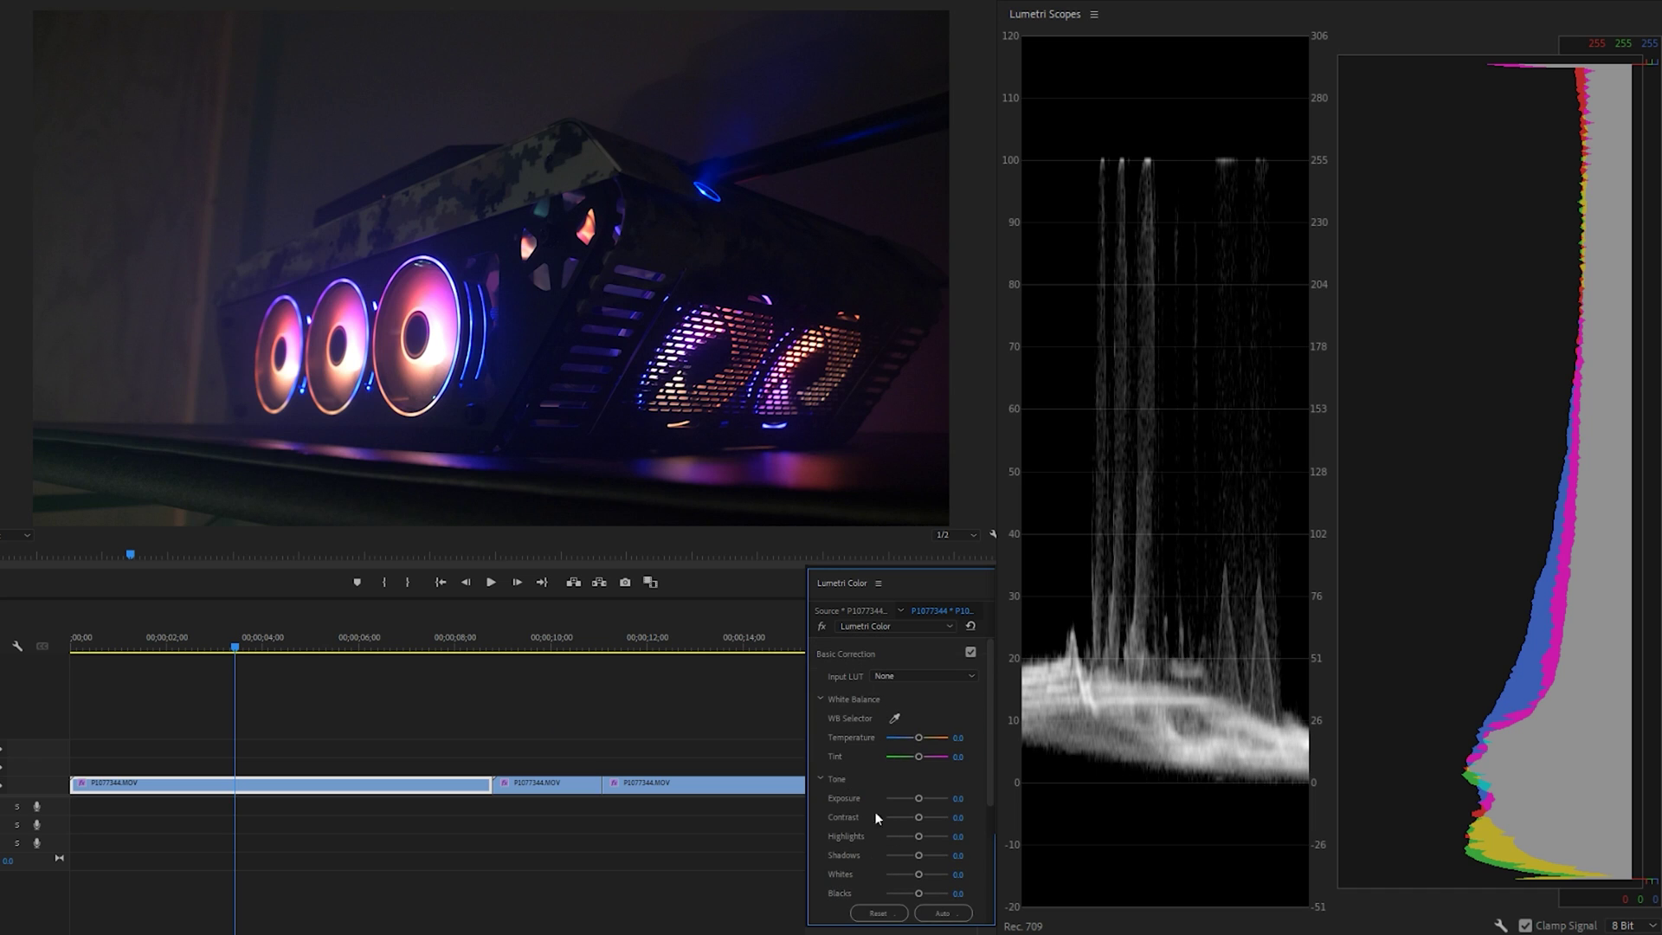
Step: Set the first clip's Contrast to 34.9, Highlights to about -20 and Blacks to 2.3, then scrub through it
drag(919, 819, 922, 823)
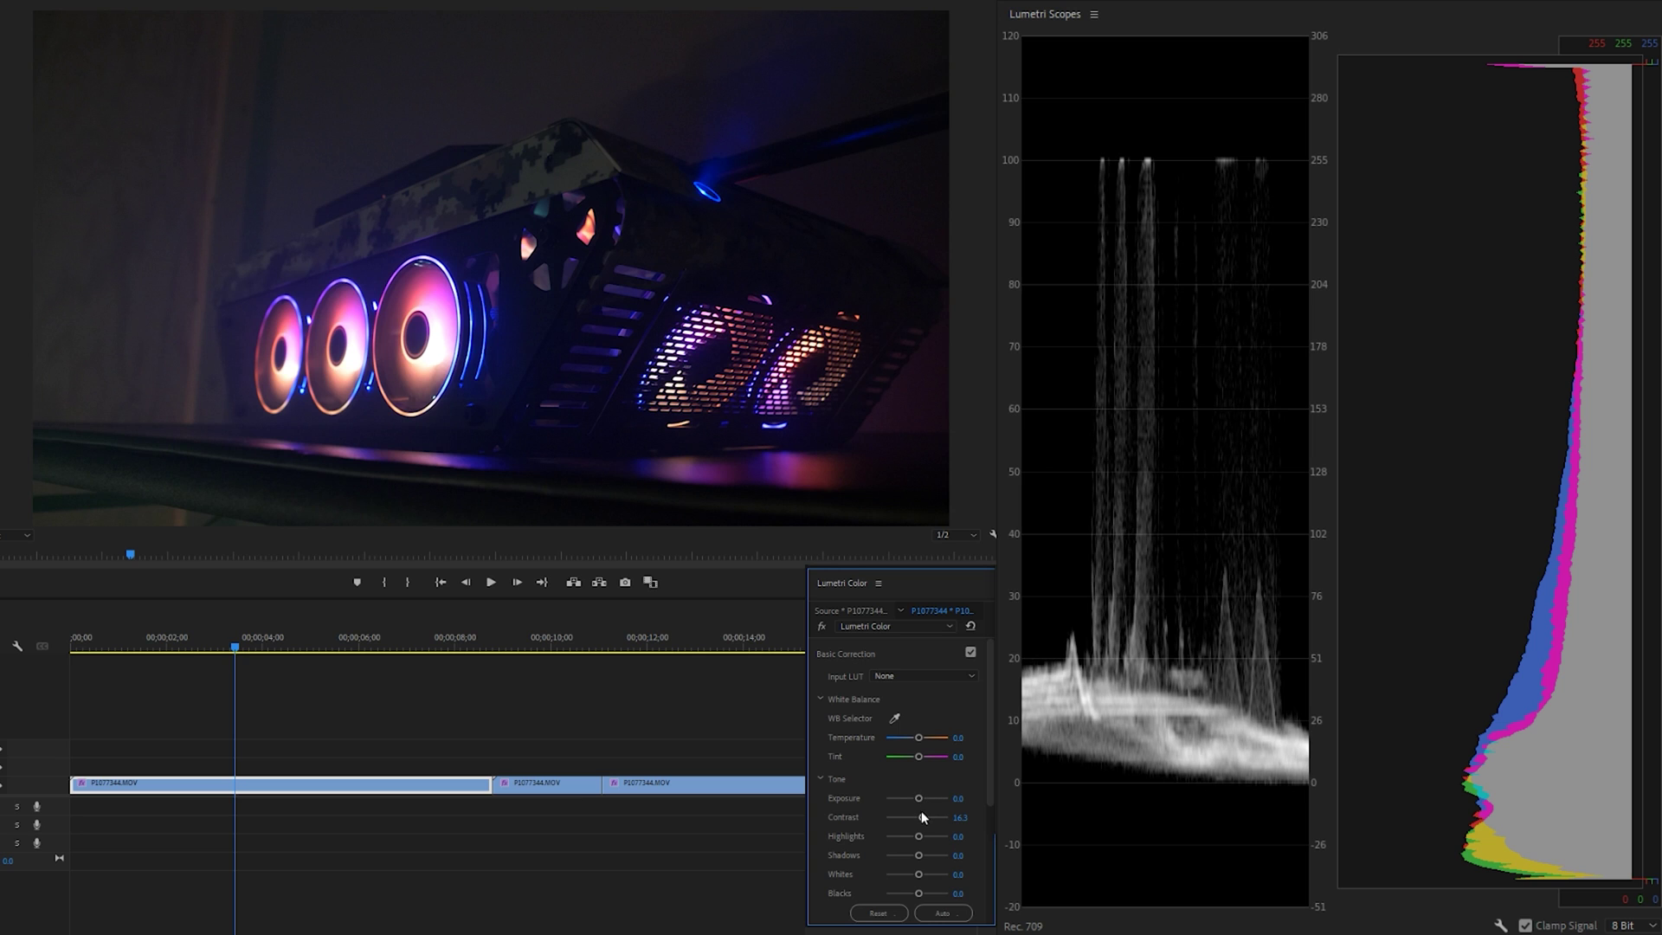
drag(923, 817, 919, 801)
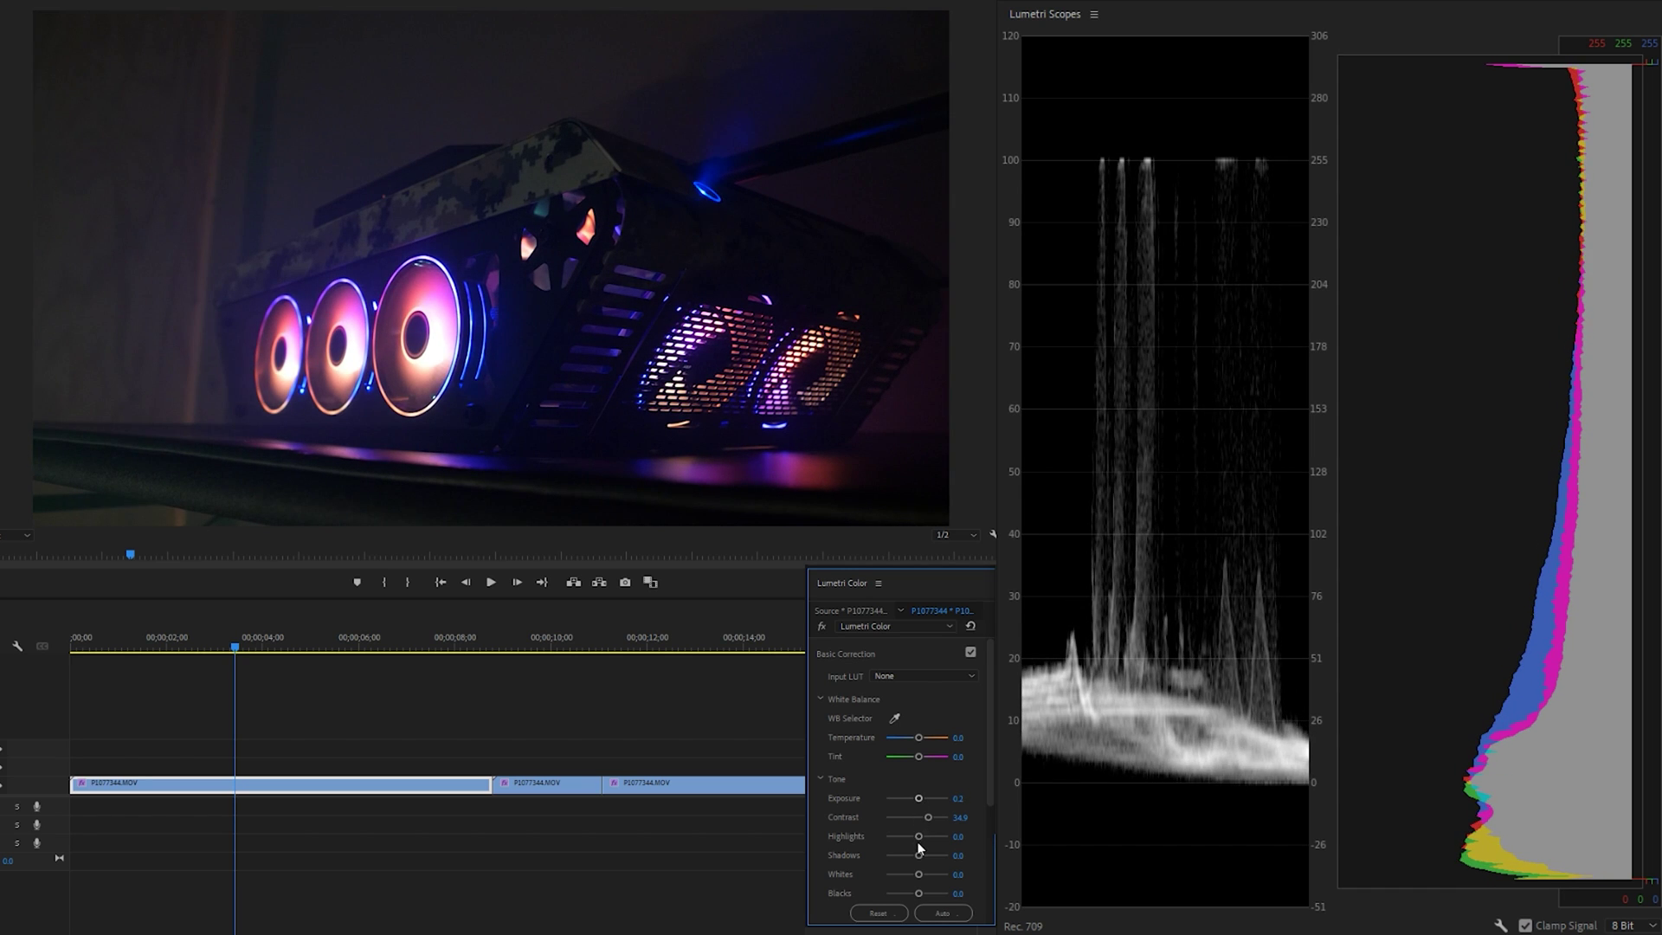
drag(922, 840, 912, 838)
scroll(883, 786, down, 3)
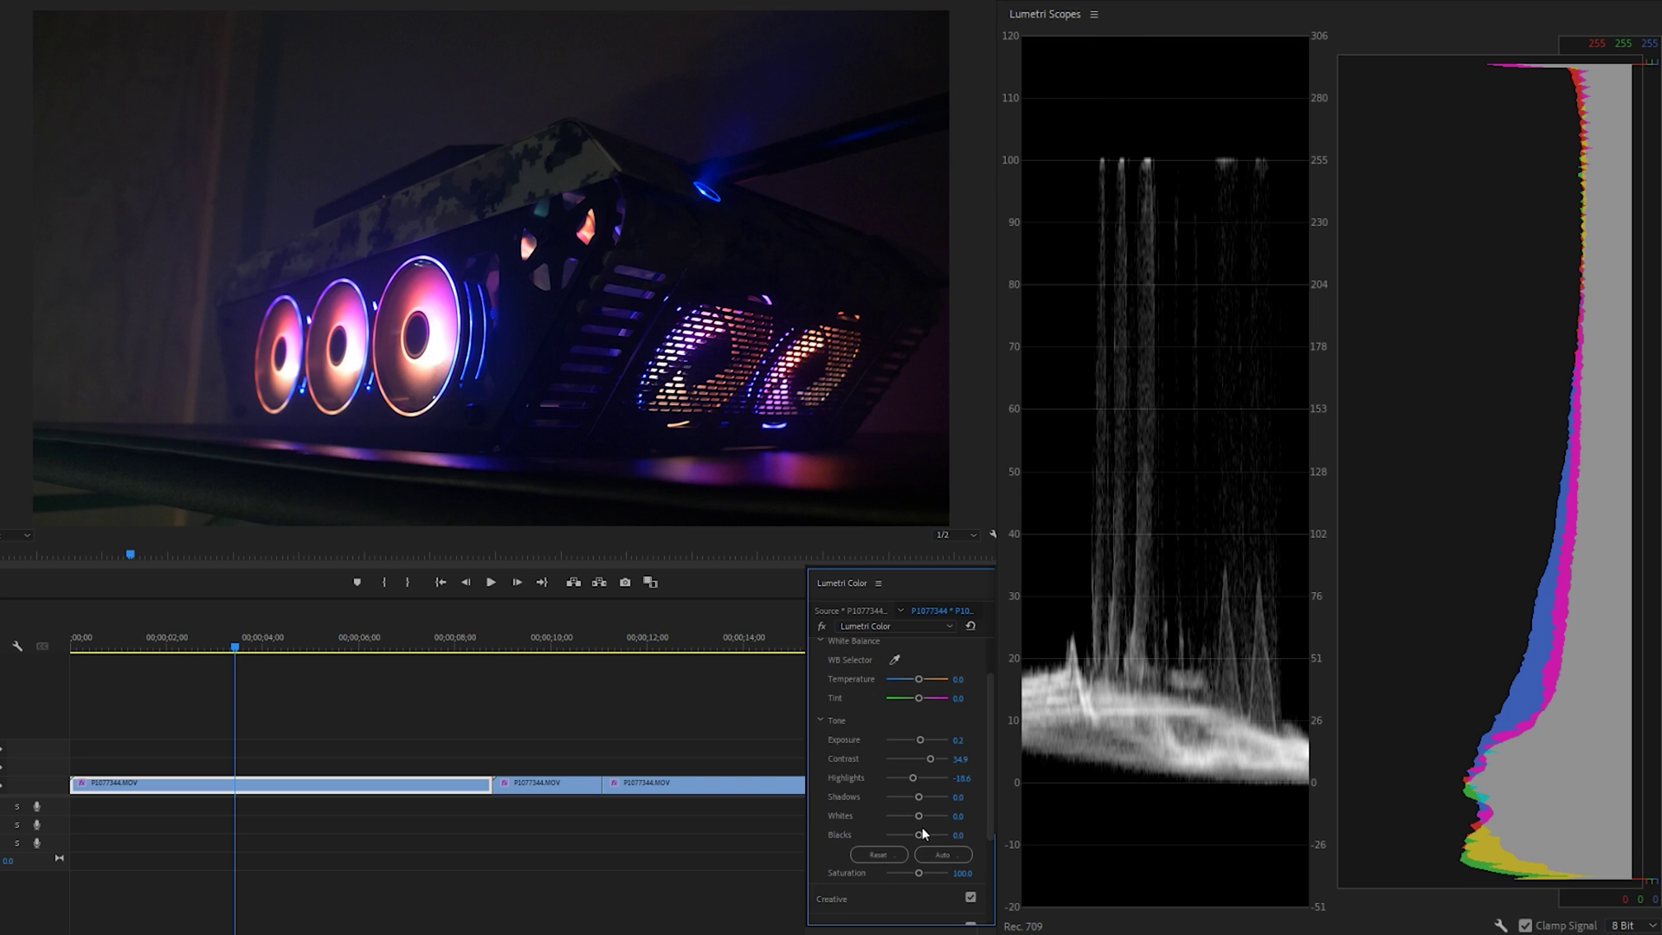
mouse_move(918, 835)
mouse_down()
mouse_move(926, 816)
mouse_move(912, 815)
mouse_up()
drag(247, 631, 425, 621)
Step: Test maximum and minimum Temperature, reset it to neutral each time, then advance the playhead to the second clip
drag(933, 680, 936, 685)
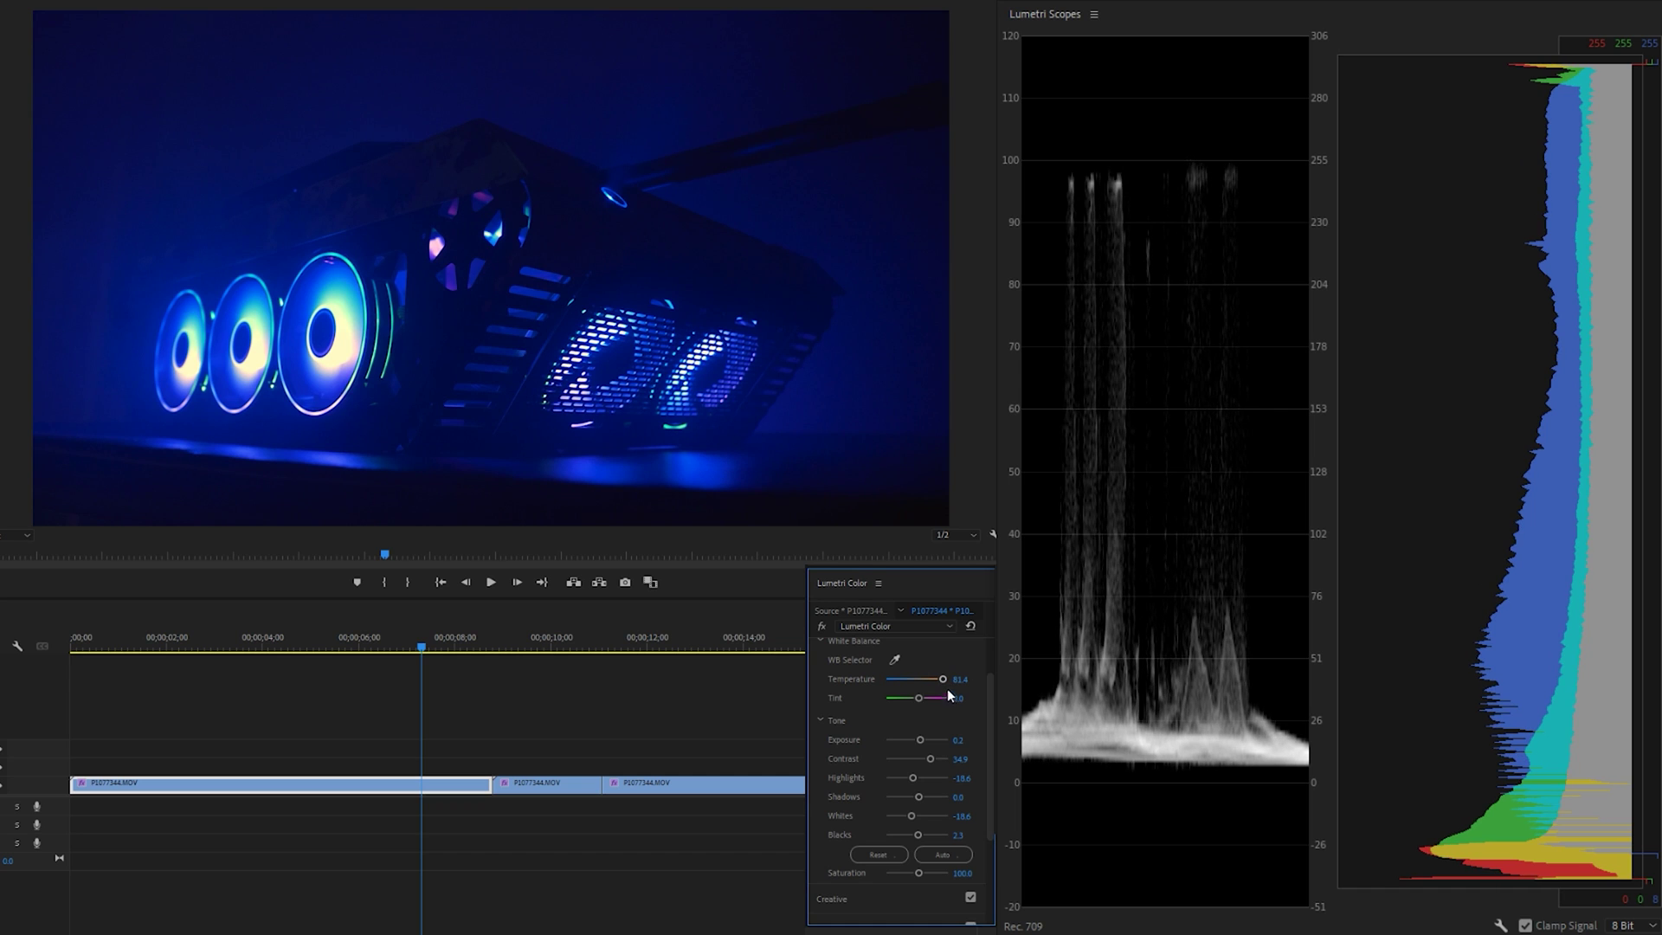
double_click(945, 680)
mouse_move(920, 681)
mouse_down()
mouse_move(883, 680)
mouse_move(912, 679)
mouse_up()
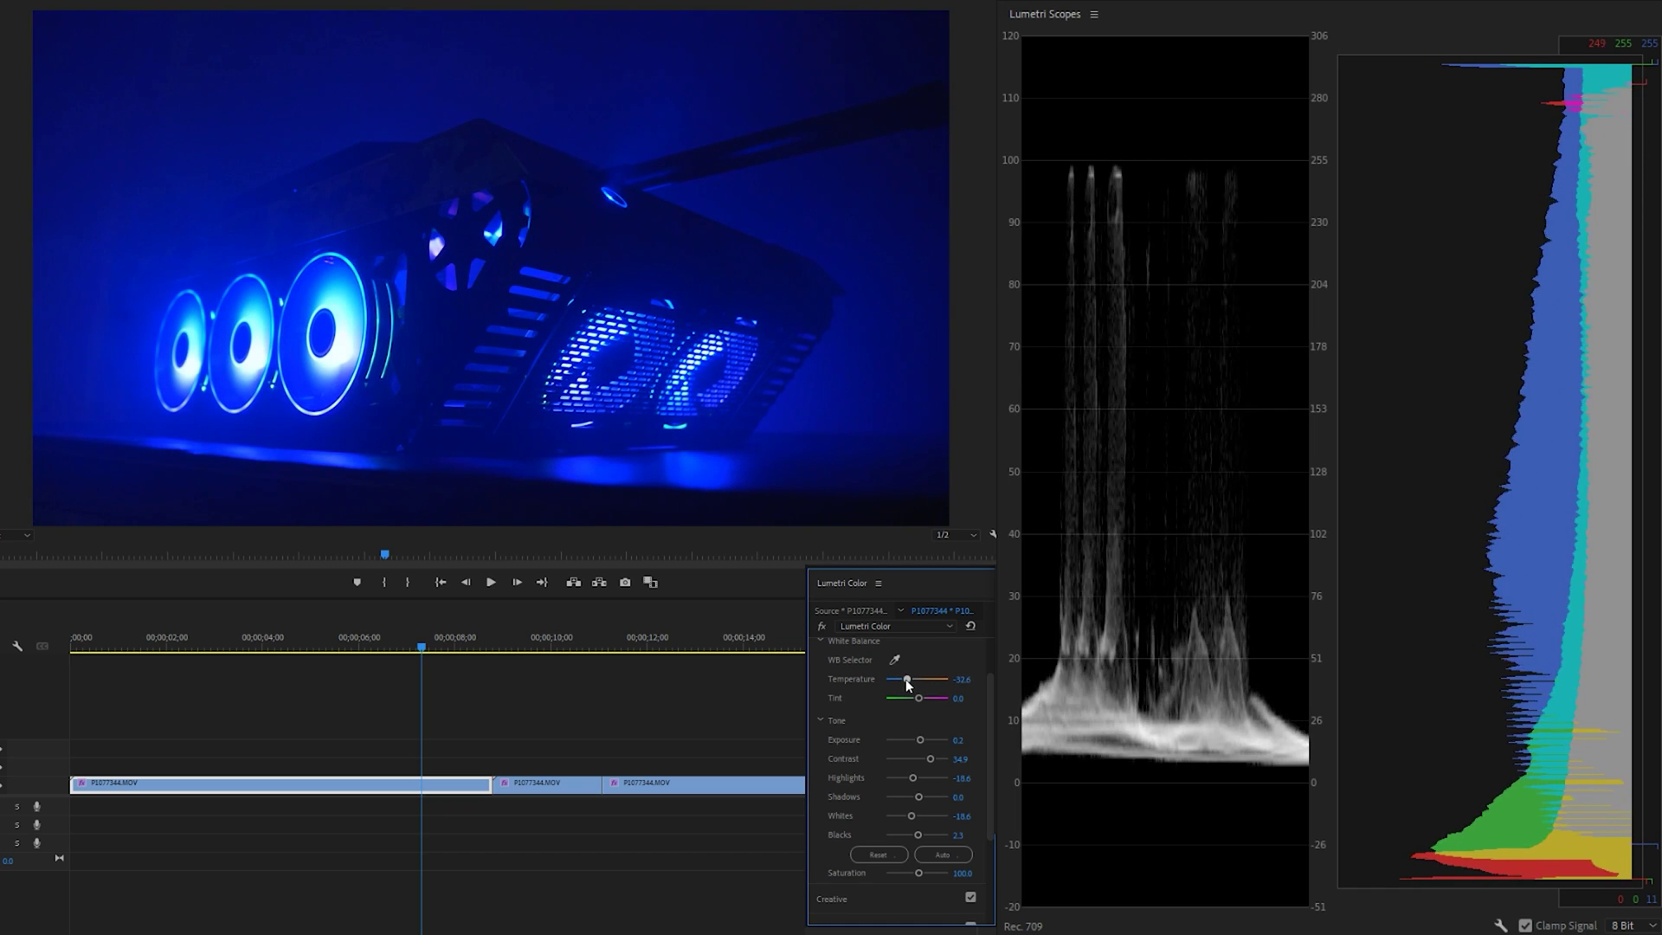
double_click(906, 680)
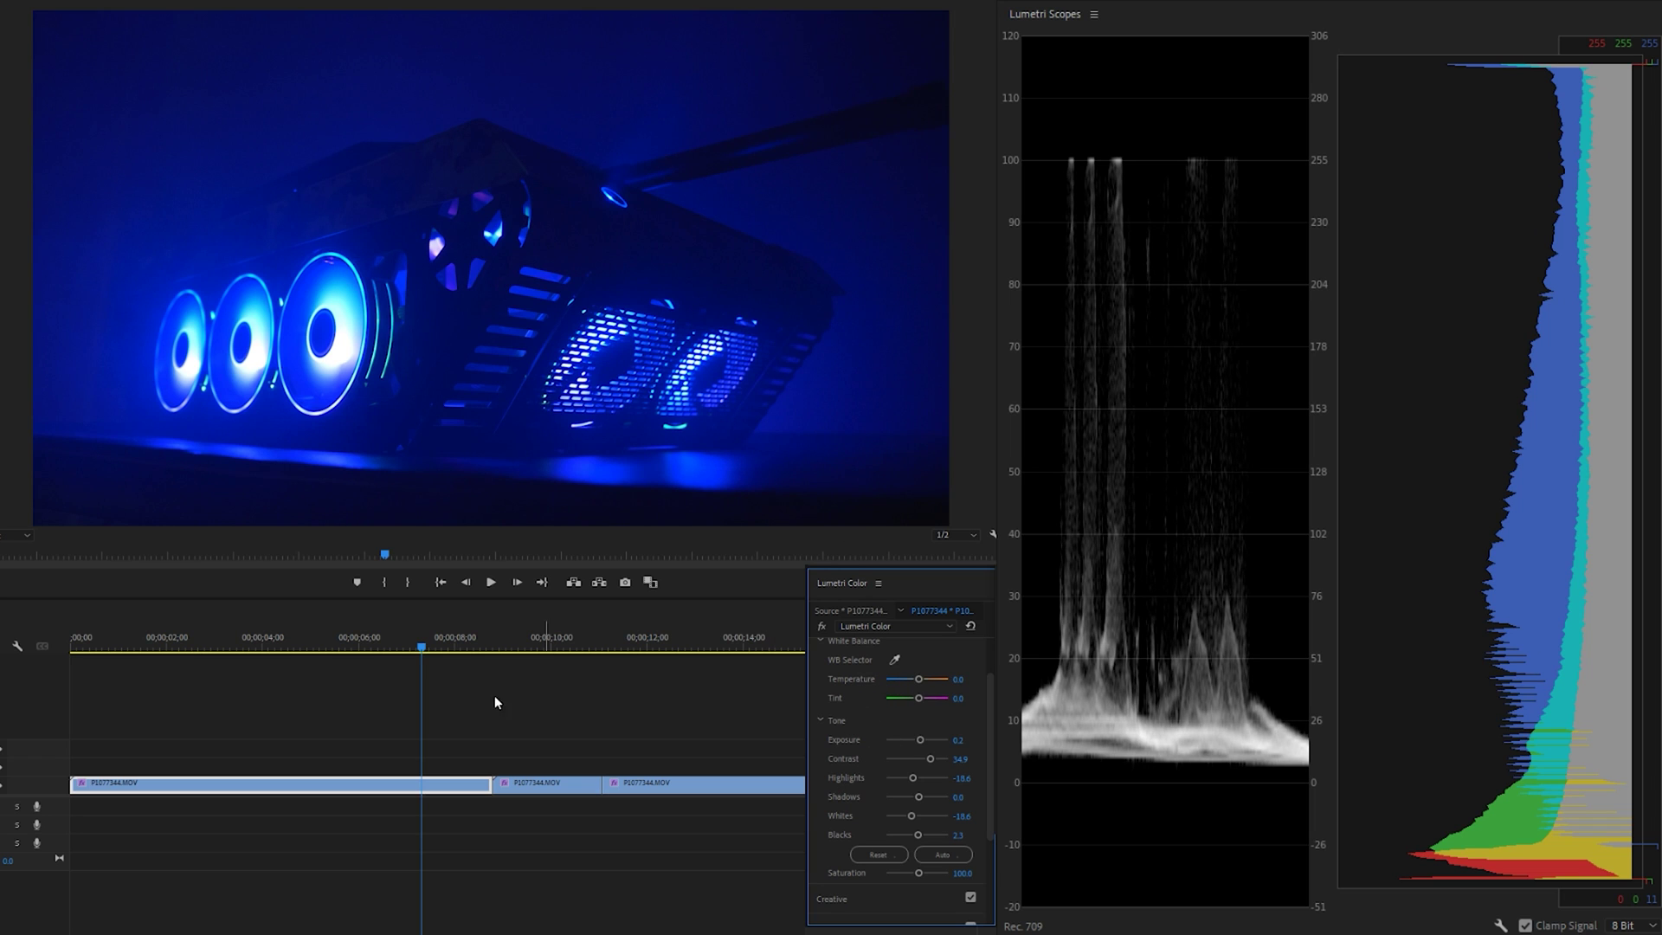
drag(407, 641, 605, 625)
Step: Darken the third clip's Blacks for comparison, then reset both Blacks and Whites to 0.0
drag(925, 833, 885, 816)
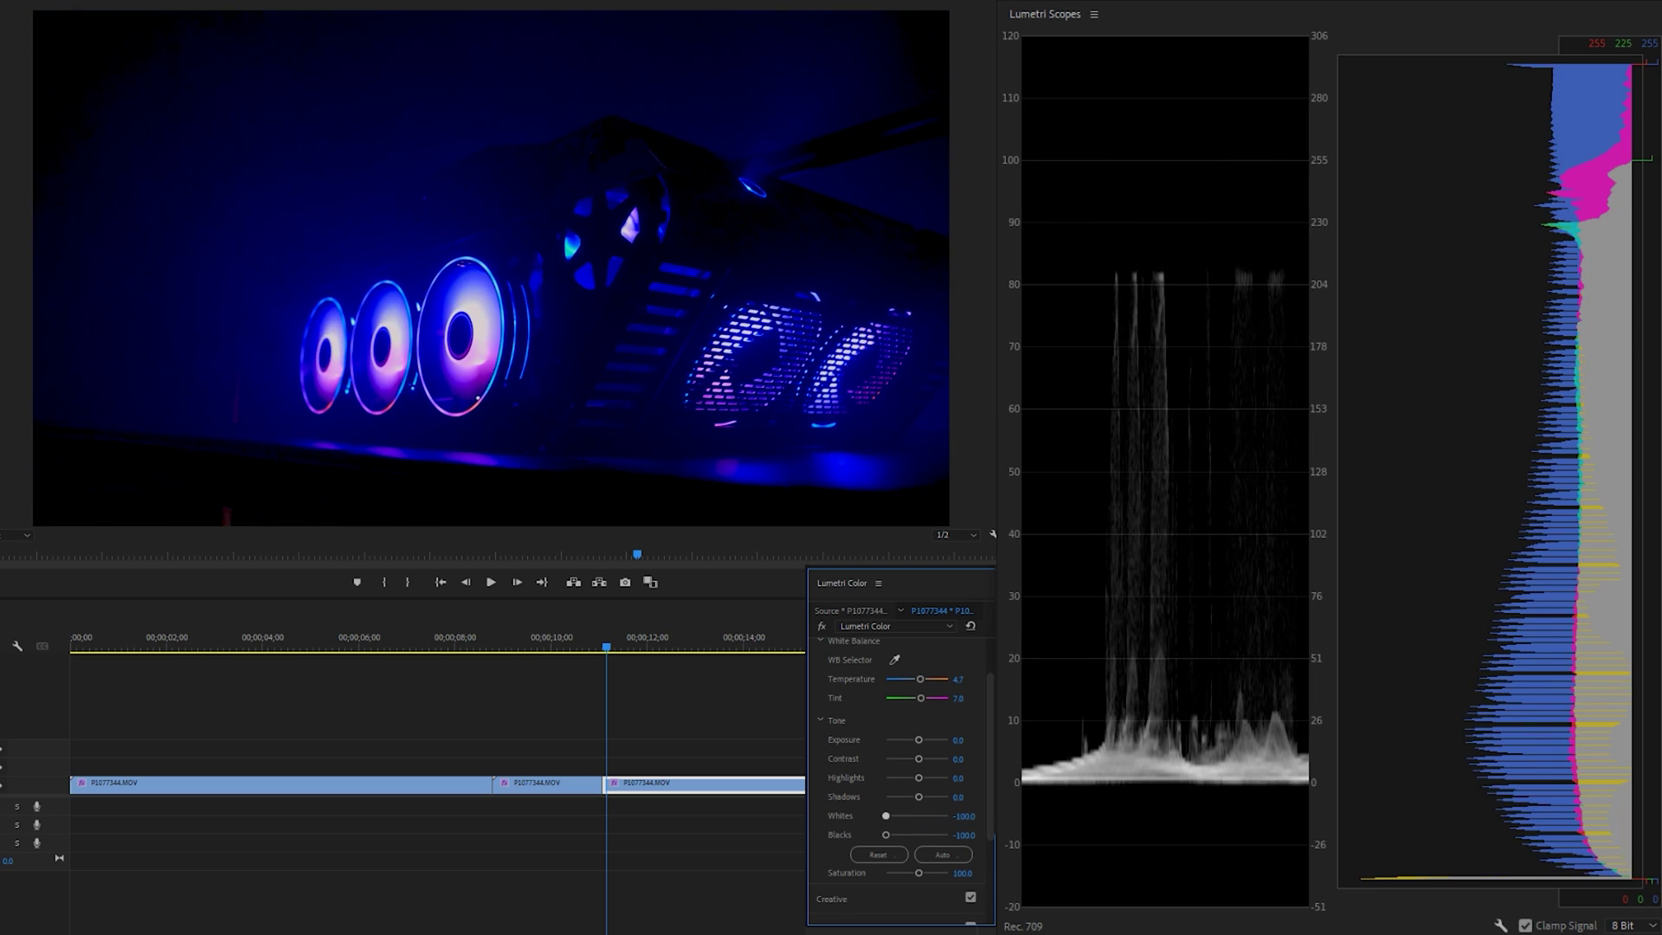
double_click(887, 836)
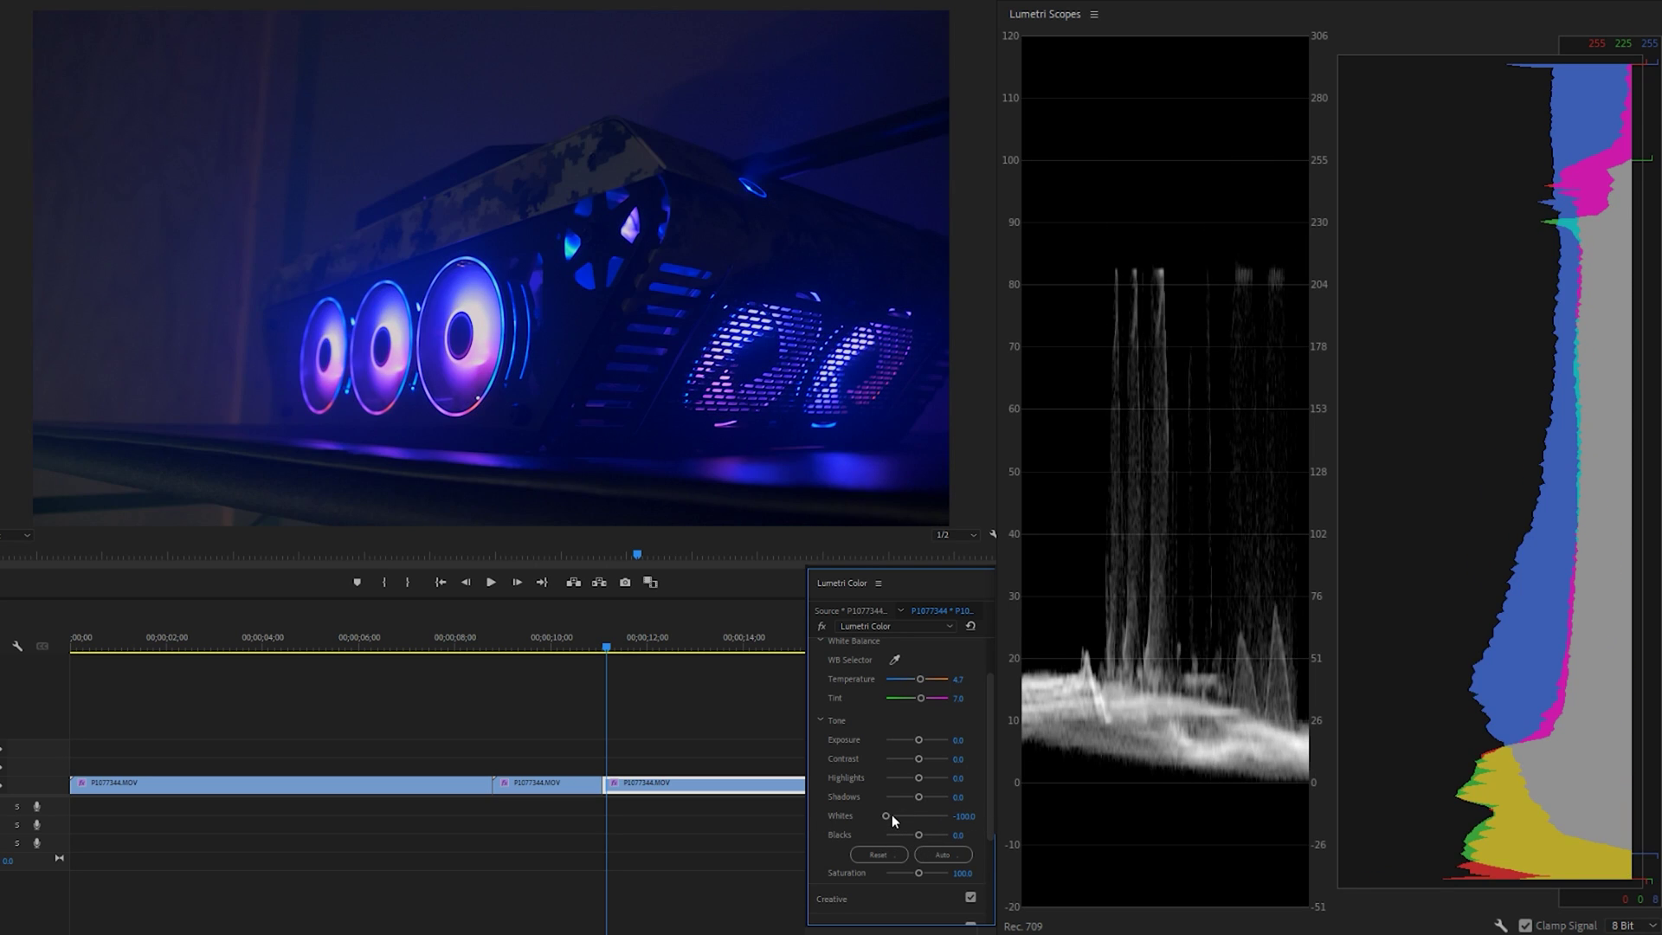
double_click(893, 816)
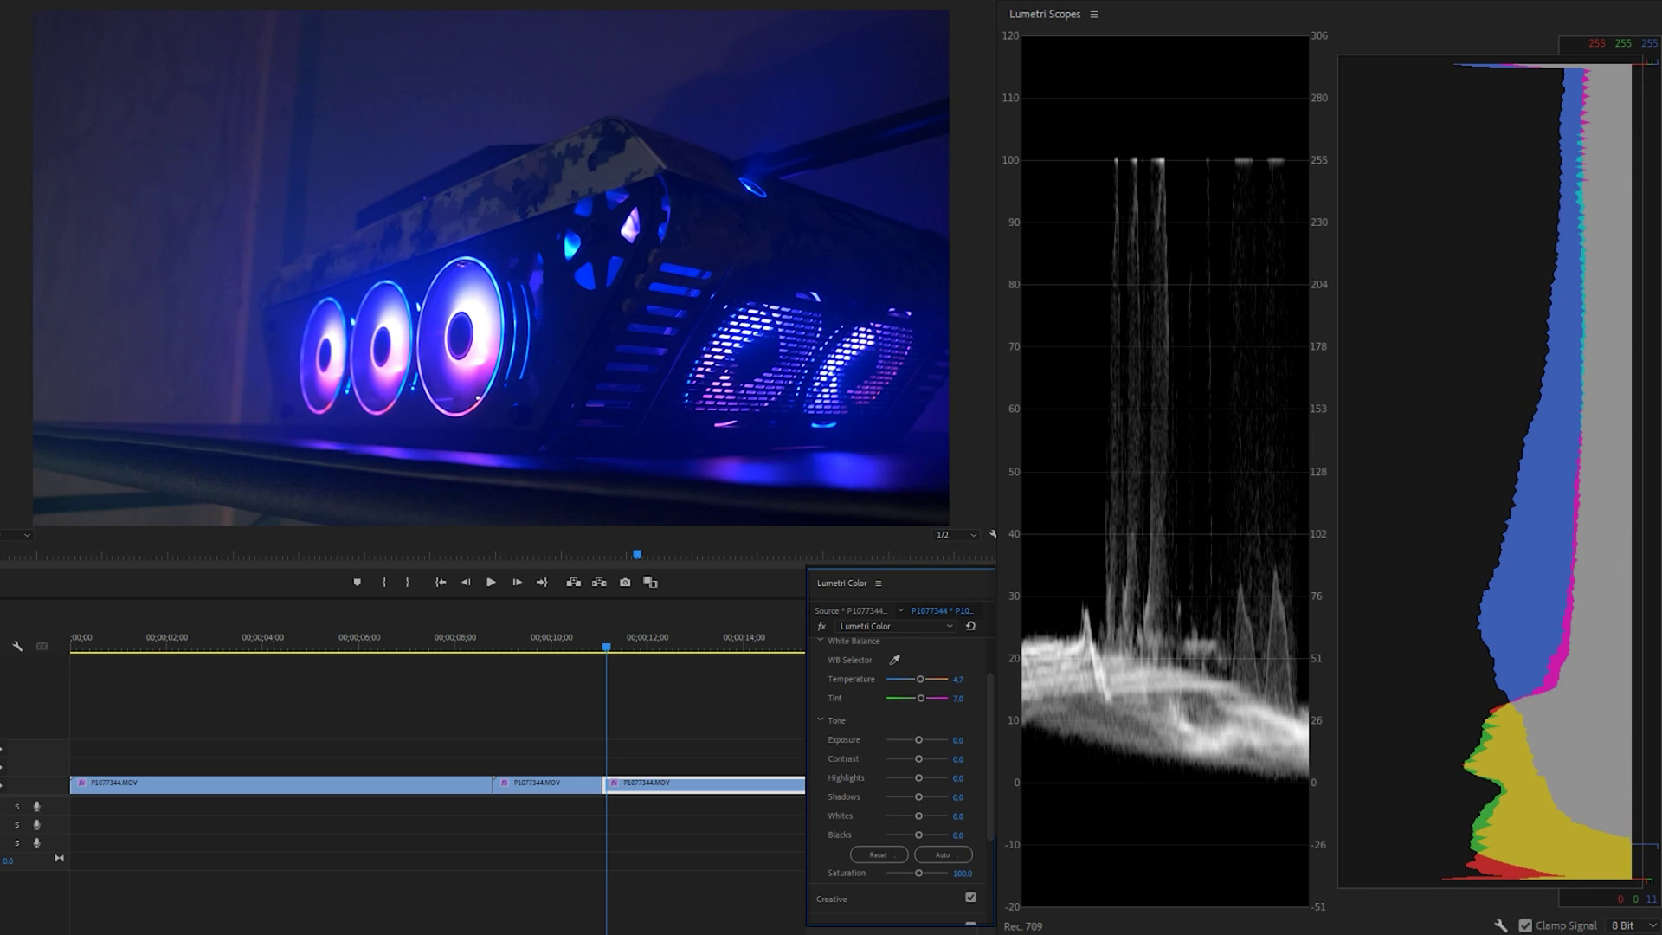